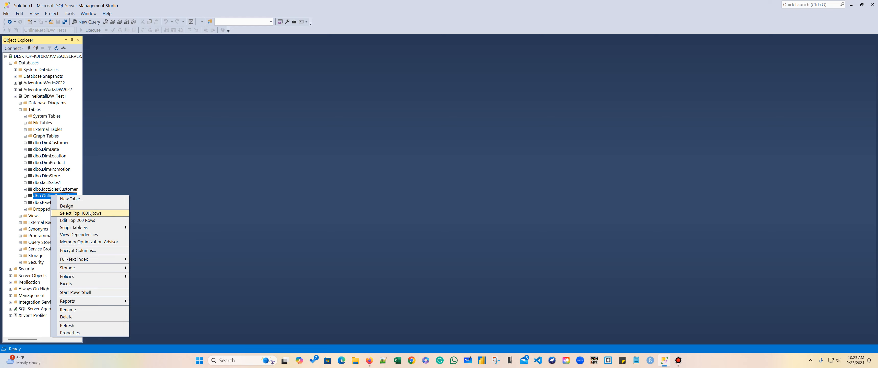
# - View the top 1000 rows of dbo.OnlineRetailStage, then close the query and minimize the window
pyautogui.click(89, 213)
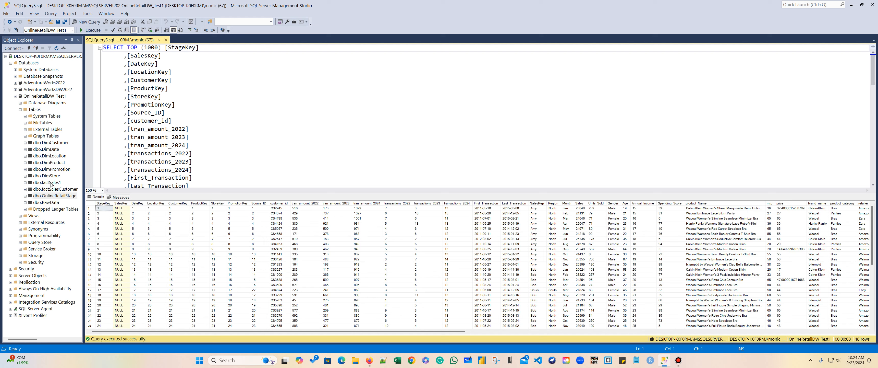
pyautogui.click(166, 40)
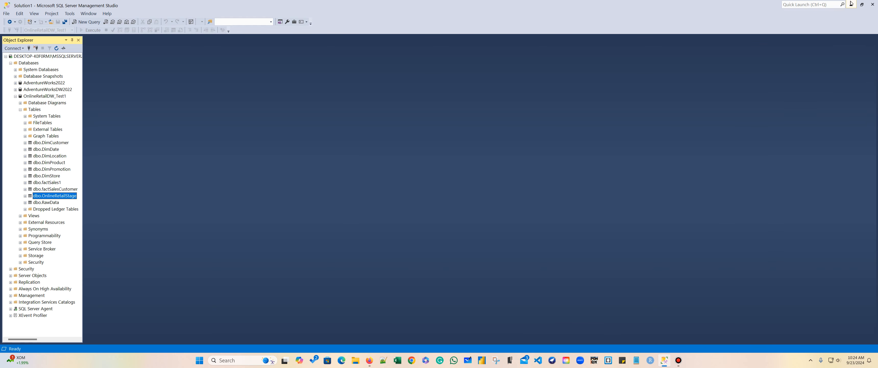
pyautogui.click(852, 4)
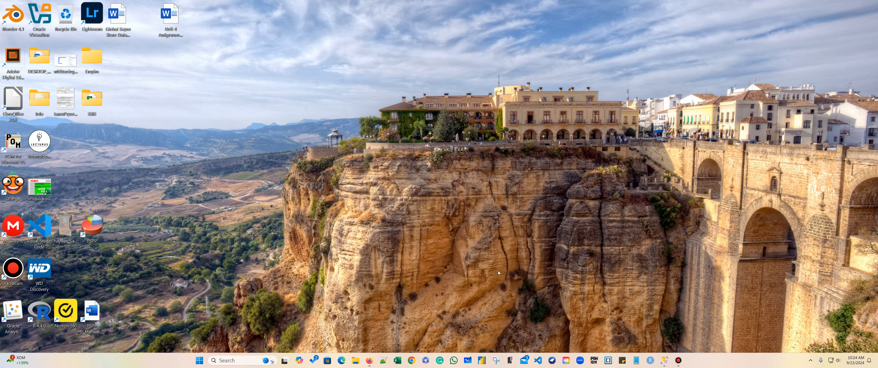
# - Launch Visual Studio 2022 from the installed apps and continue without code
pyautogui.click(195, 361)
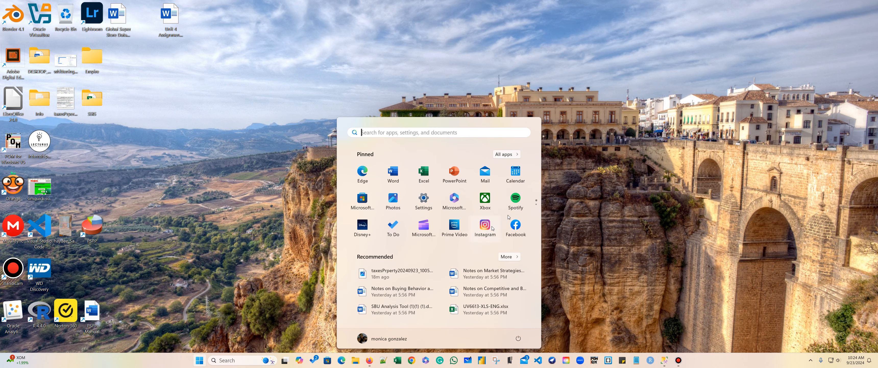
pyautogui.click(513, 155)
pyautogui.scroll(-15, 447, 236)
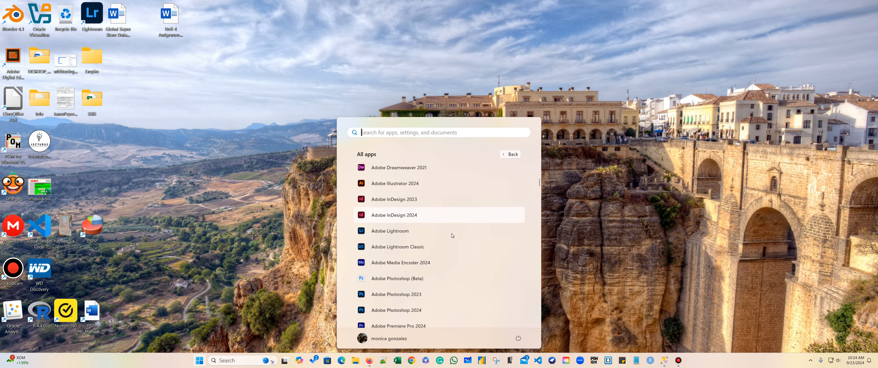
pyautogui.scroll(-15, 443, 238)
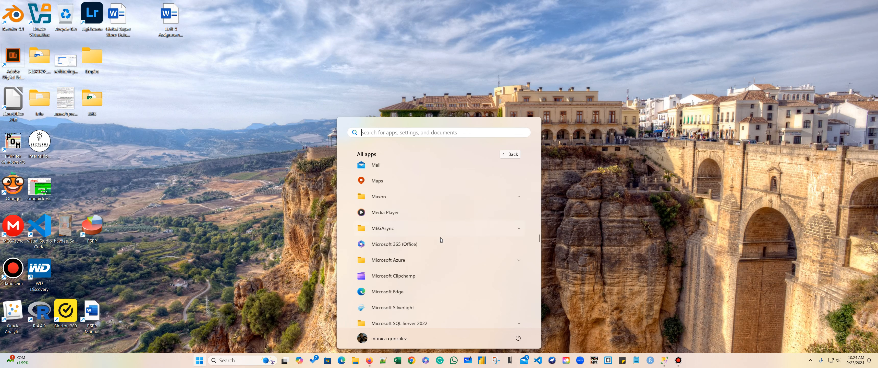
pyautogui.scroll(-15, 433, 241)
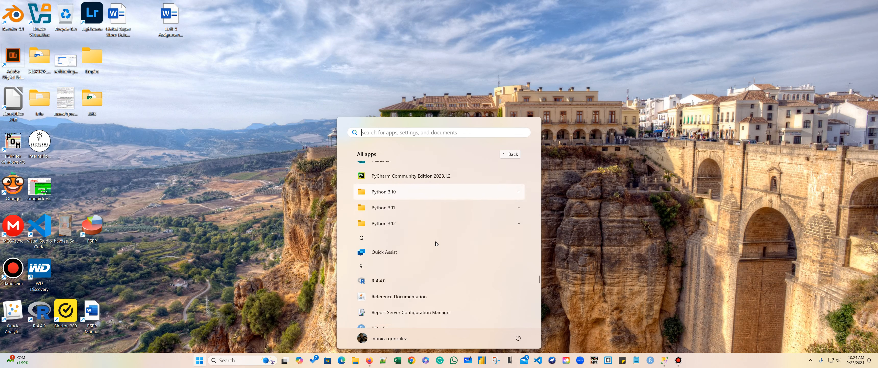
pyautogui.scroll(-10, 434, 243)
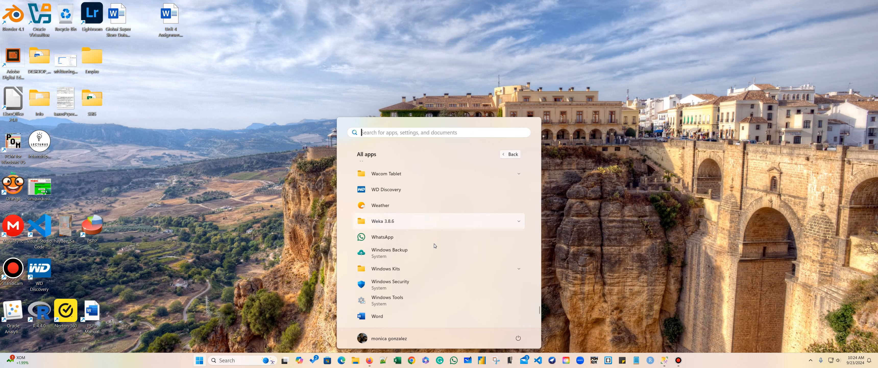
pyautogui.scroll(5, 434, 242)
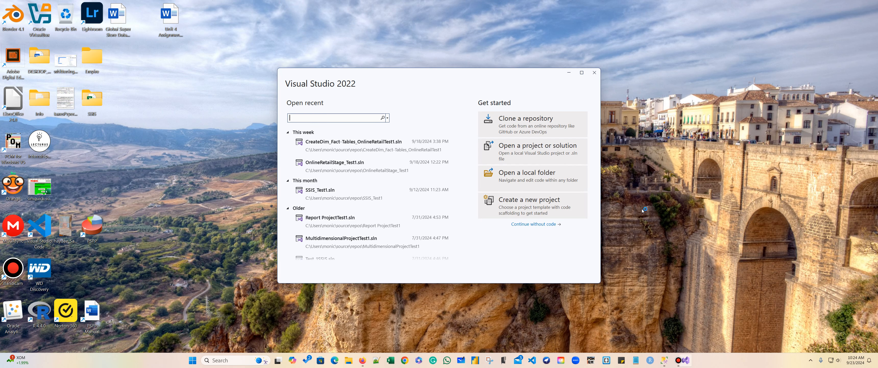
pyautogui.click(538, 224)
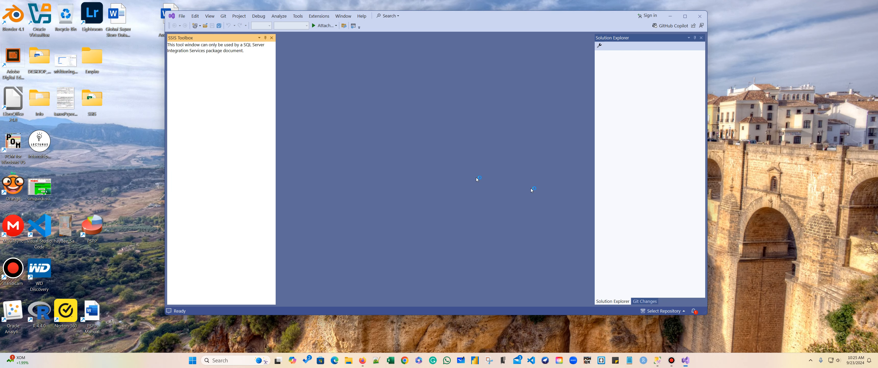
# - Start a new project from the Integration Services Project template, searching the templates for "integration"
pyautogui.click(181, 16)
pyautogui.moveTo(194, 24)
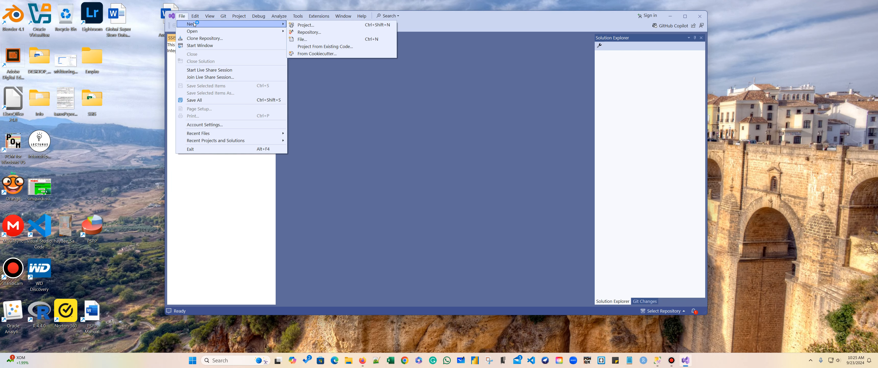
pyautogui.click(307, 25)
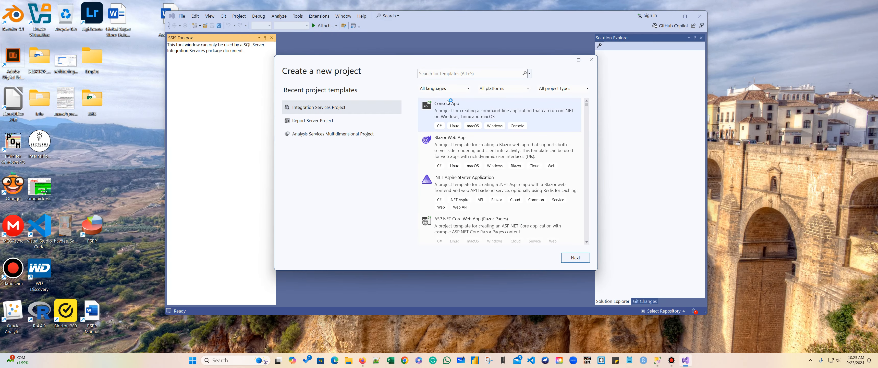
pyautogui.click(452, 73)
pyautogui.write('inte')
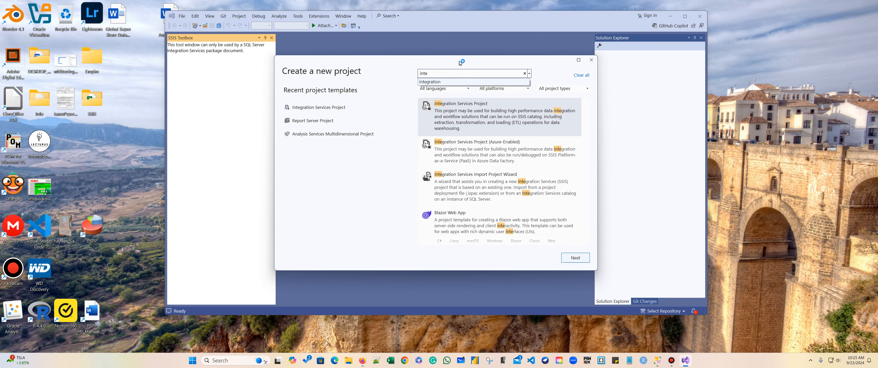
pyautogui.click(448, 81)
pyautogui.click(481, 107)
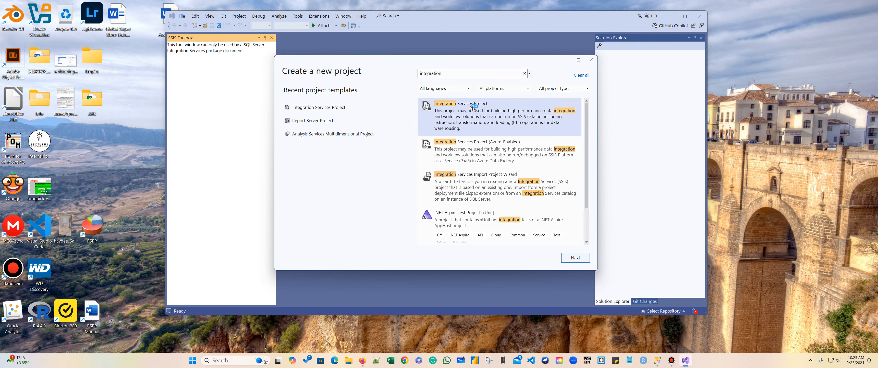
pyautogui.click(575, 257)
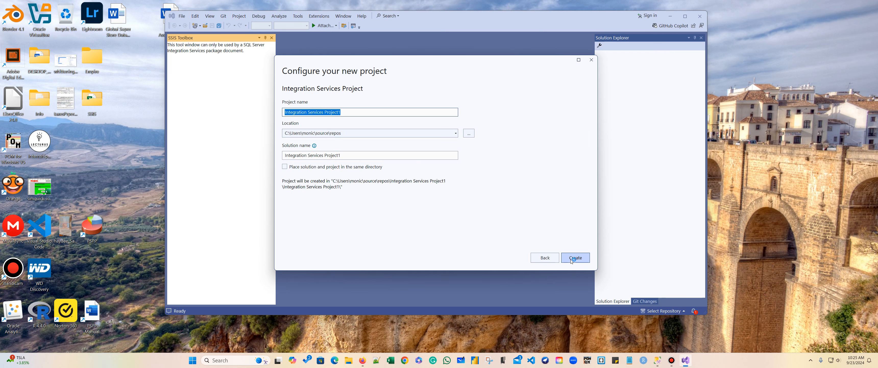
# - Name the project FactSalesETL1 and create it in the default location
pyautogui.press('End')
pyautogui.moveTo(395, 112); pyautogui.dragTo(257, 113)
pyautogui.write('FactSalk')
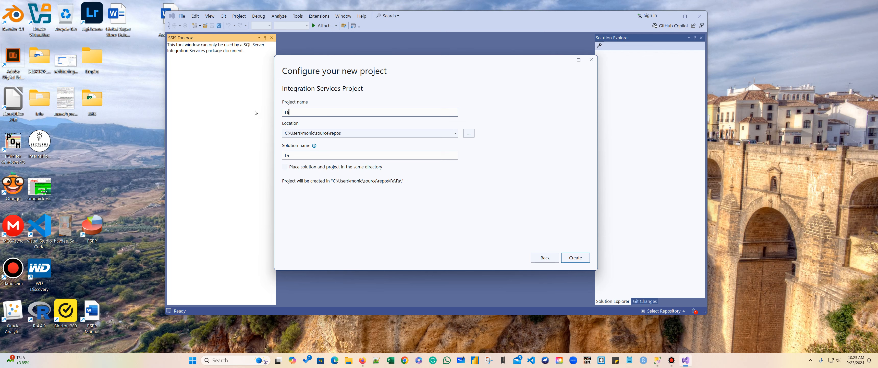
pyautogui.press('BackSpace')
pyautogui.press('BackSpace')
pyautogui.write('esETL1')
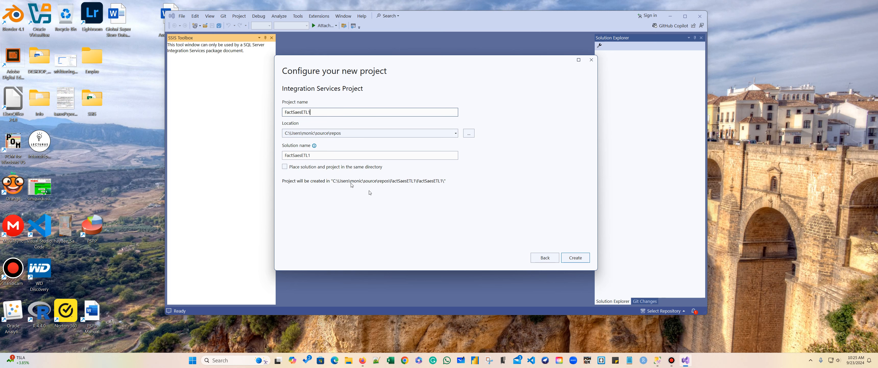
pyautogui.click(298, 112)
pyautogui.write('l')
pyautogui.click(577, 259)
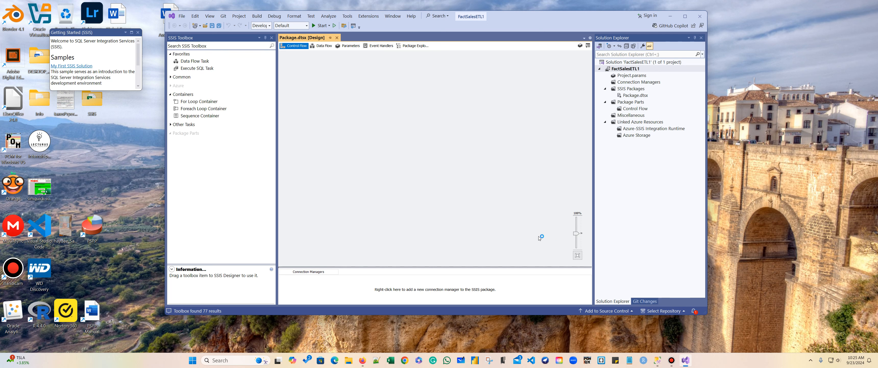
# - Dismiss the SSIS Getting Started window and rename the SSIS package as factSales.dtsx
pyautogui.click(138, 32)
pyautogui.click(637, 147)
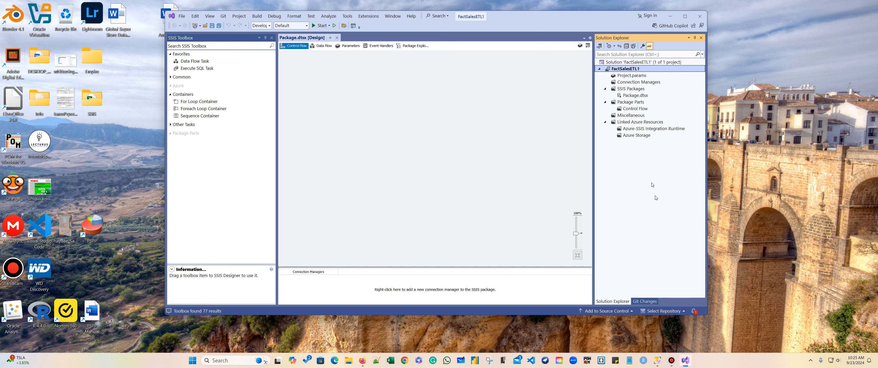
pyautogui.click(630, 96)
pyautogui.rightClick(629, 95)
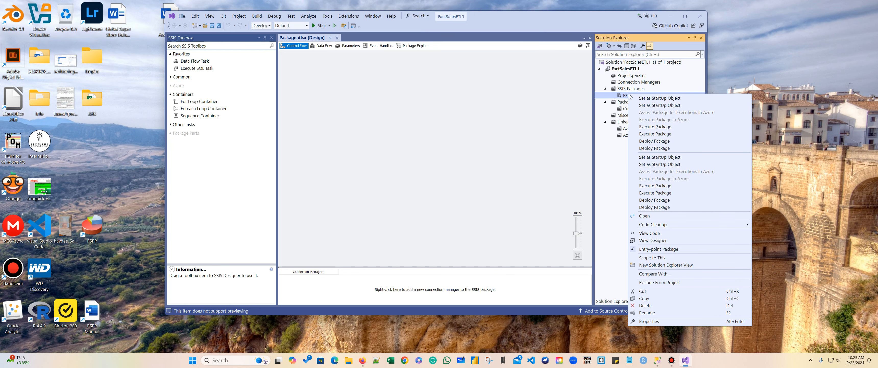
pyautogui.click(646, 315)
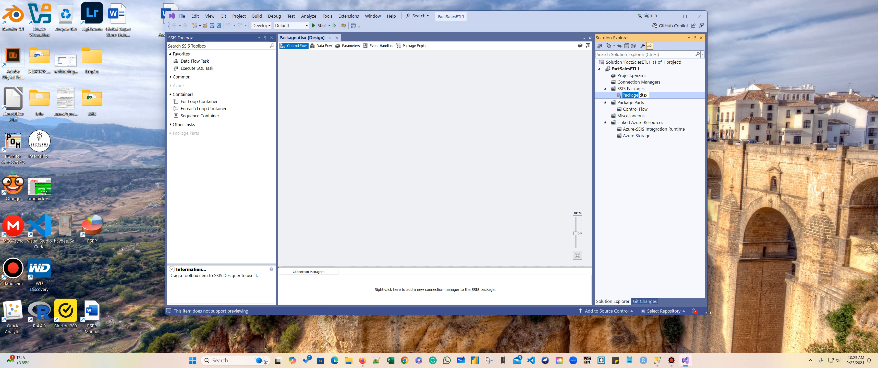
pyautogui.write('factSales')
pyautogui.press('Return')
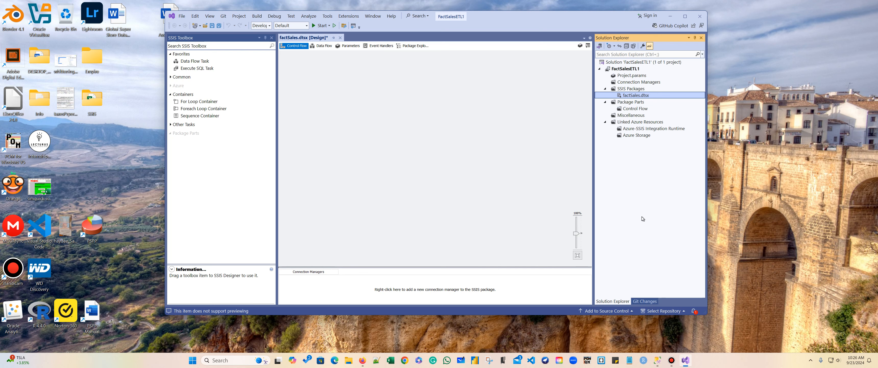
# - Add a Data Flow Task to the control flow and name it FactSales
pyautogui.moveTo(191, 63); pyautogui.dragTo(339, 91)
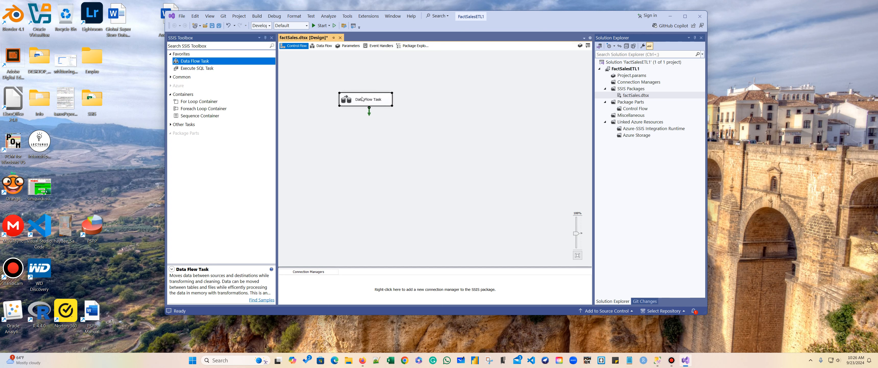
pyautogui.click(363, 100)
pyautogui.write('FactS')
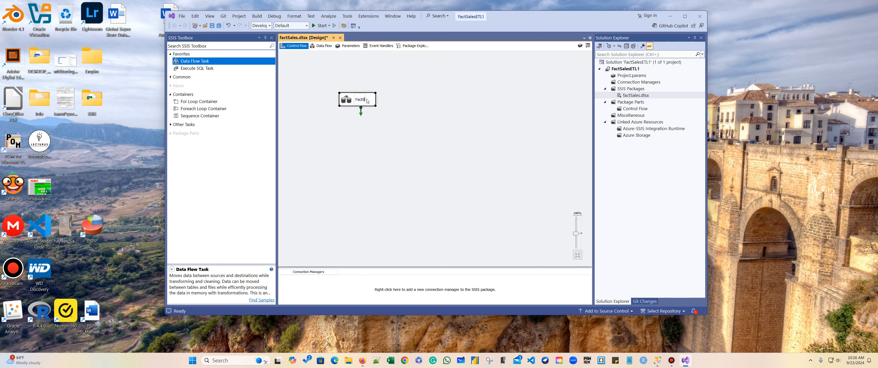
pyautogui.write('ales')
pyautogui.click(413, 140)
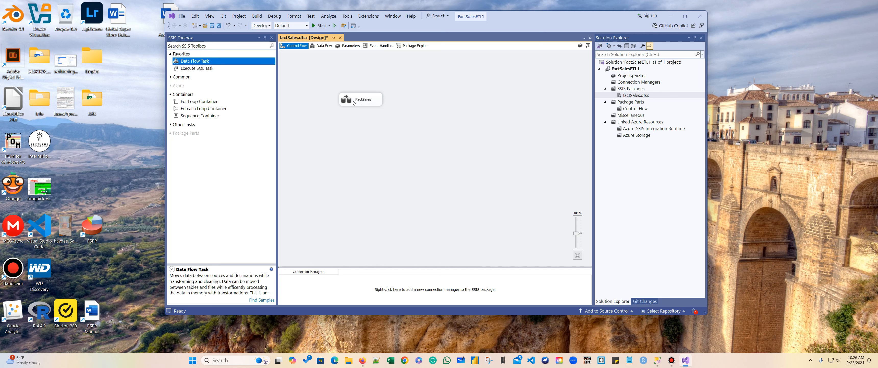
# - Open the FactSales data flow and add a SQL Server source with a new connection through the Source Assistant
pyautogui.doubleClick(372, 99)
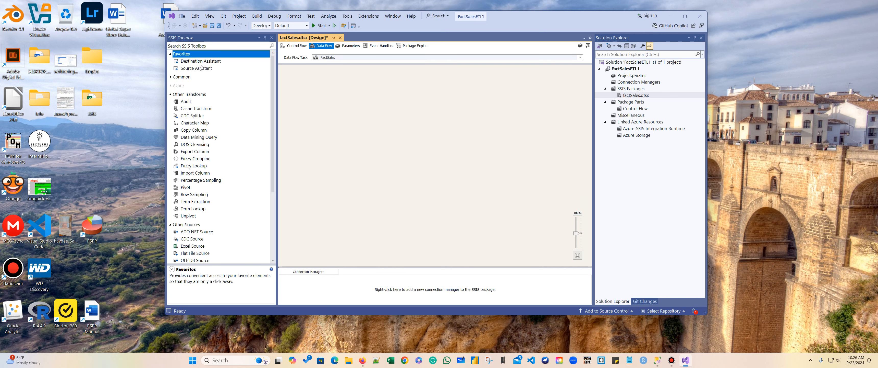
pyautogui.moveTo(192, 70); pyautogui.dragTo(324, 85)
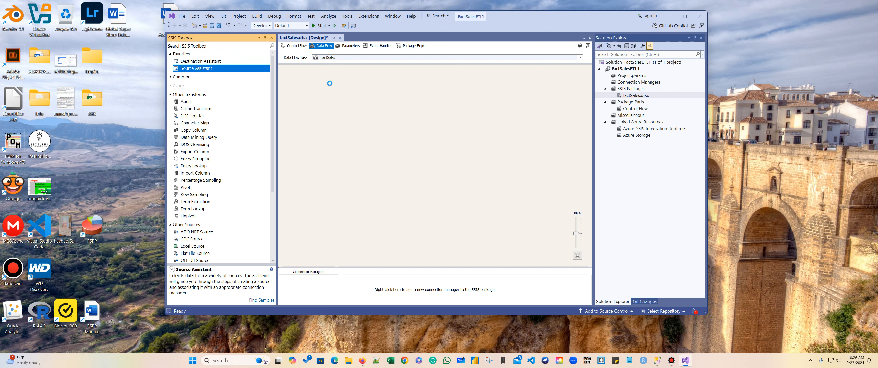
pyautogui.click(460, 122)
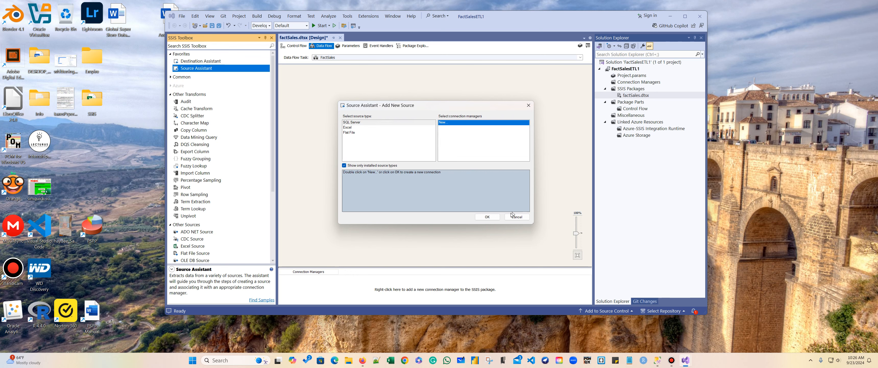
pyautogui.click(488, 217)
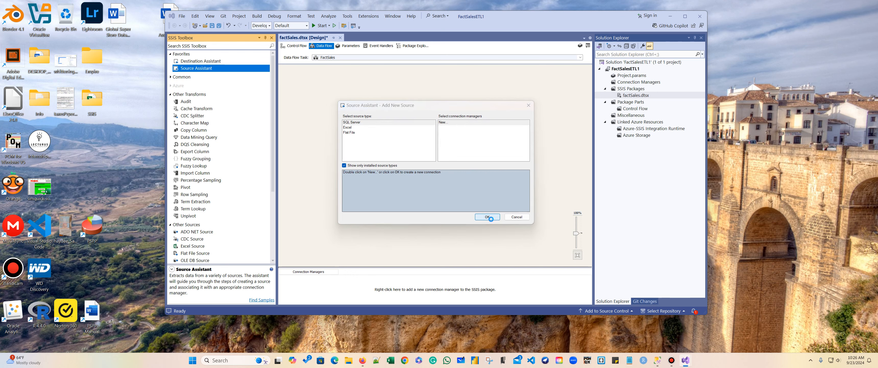
# - Set the connection's provider to SQL Server Native Client 11.0
pyautogui.click(535, 107)
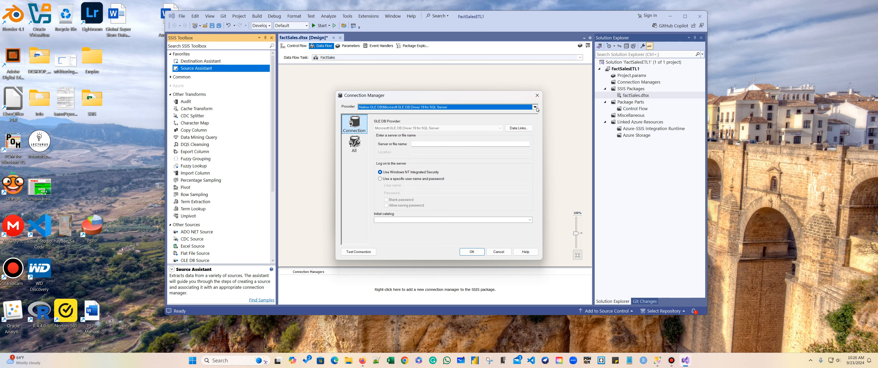
pyautogui.scroll(-3, 477, 143)
pyautogui.click(397, 168)
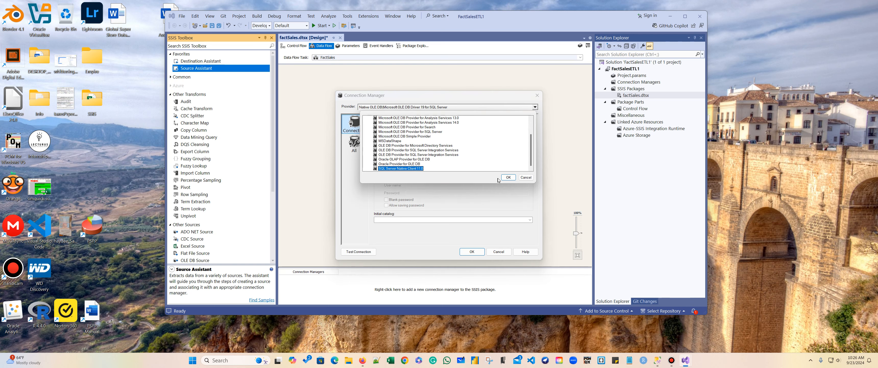
pyautogui.click(507, 178)
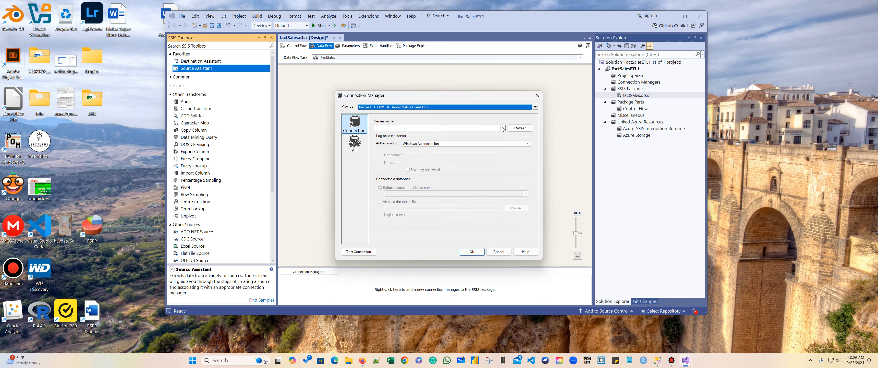
# - Point the source connection at server DESKTOP-K0F0RMJ\MSSQLSERVER202 and database OnlineRetailDW_Test1, and accept it
pyautogui.click(502, 128)
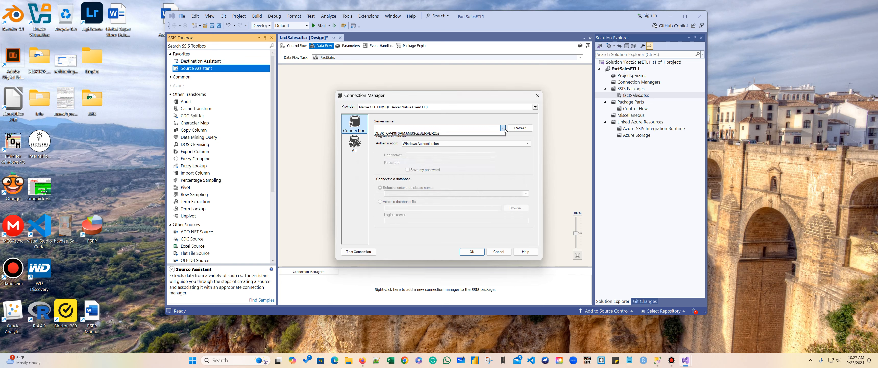
pyautogui.click(448, 133)
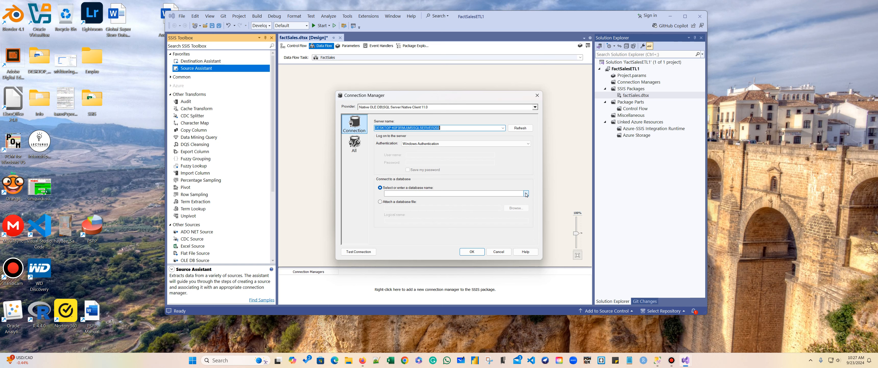
pyautogui.click(526, 194)
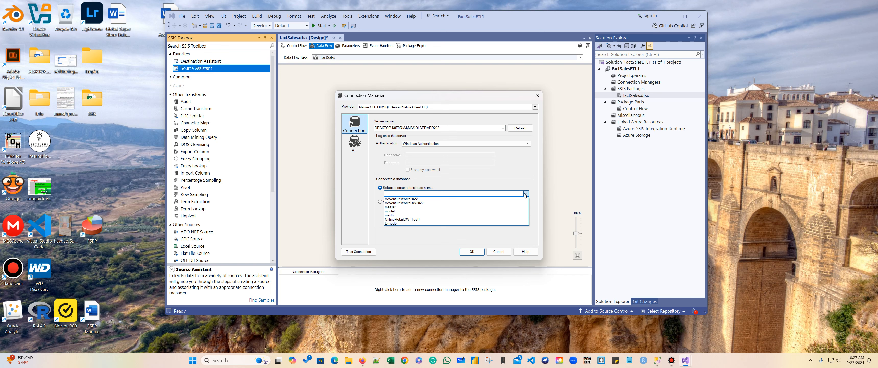
pyautogui.click(501, 220)
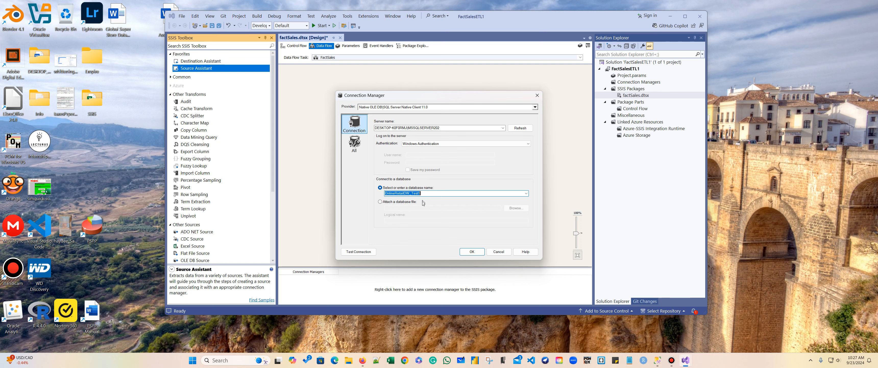
pyautogui.click(466, 252)
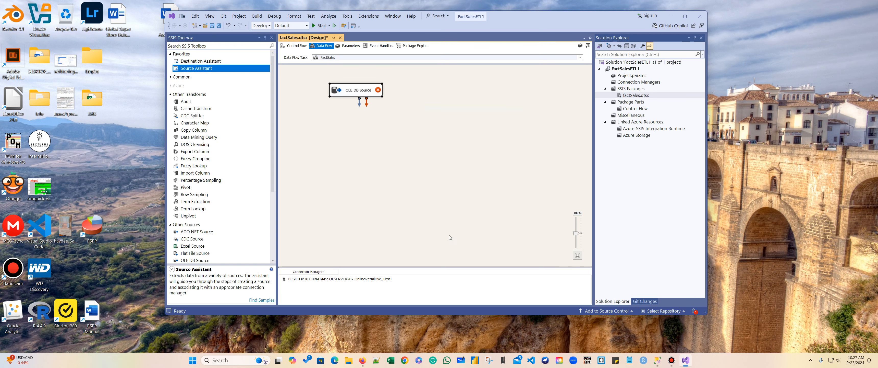
# - Add a SQL Server destination to the data flow with a new connection using the SQL Server Native Client 11.0 provider
pyautogui.moveTo(198, 62); pyautogui.dragTo(360, 138)
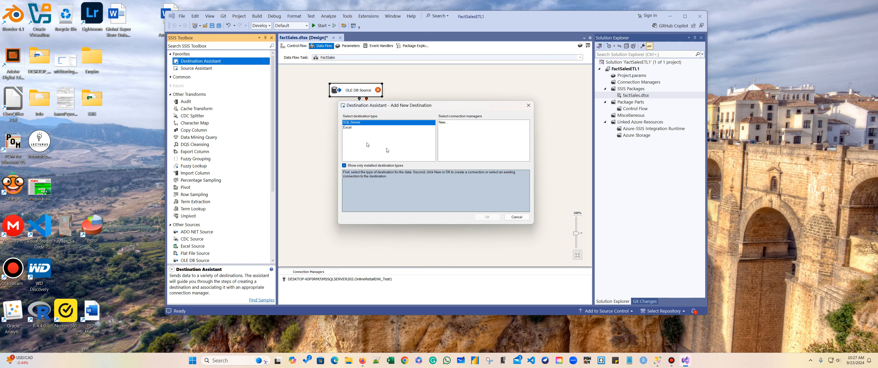
pyautogui.click(444, 122)
pyautogui.click(494, 217)
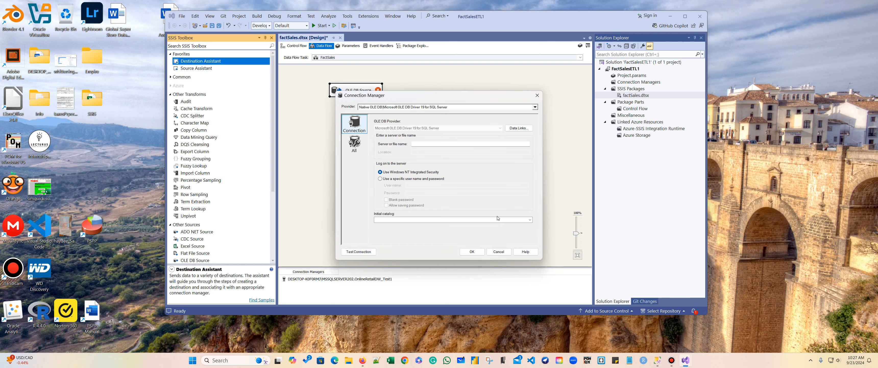
pyautogui.click(535, 107)
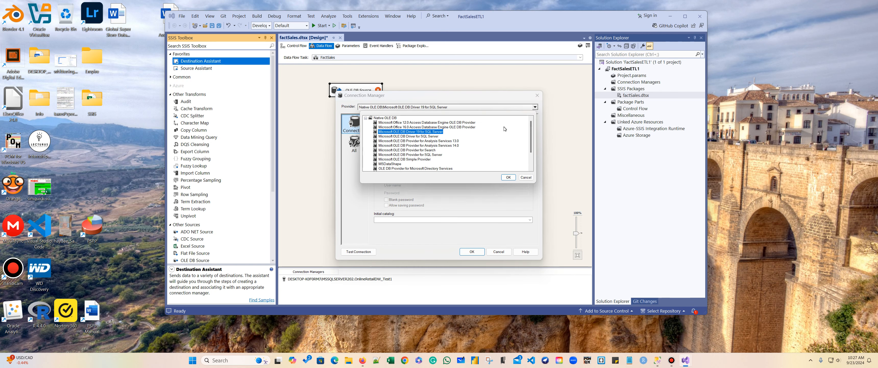
pyautogui.scroll(-3, 478, 143)
pyautogui.click(411, 169)
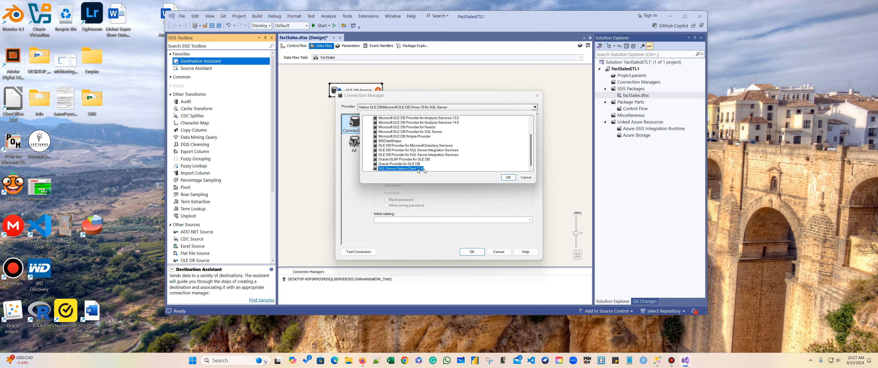
pyautogui.click(509, 177)
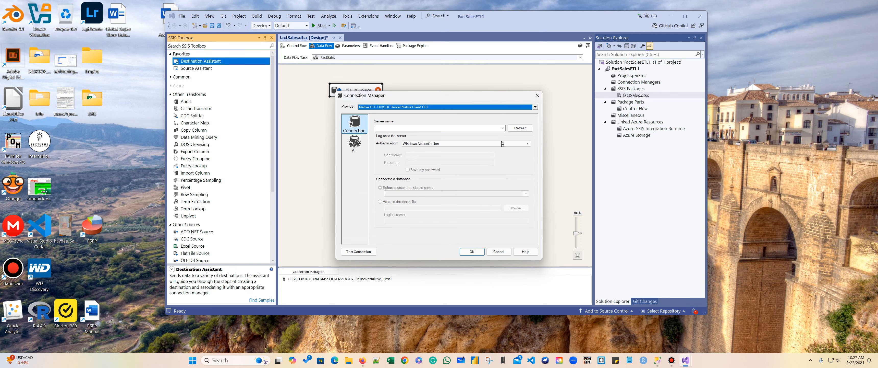
# - Select server DESKTOP-K0F0RMJ\MSSQLSERVER202 for the destination connection and paste a copy of its name into a Notepad note
pyautogui.click(503, 129)
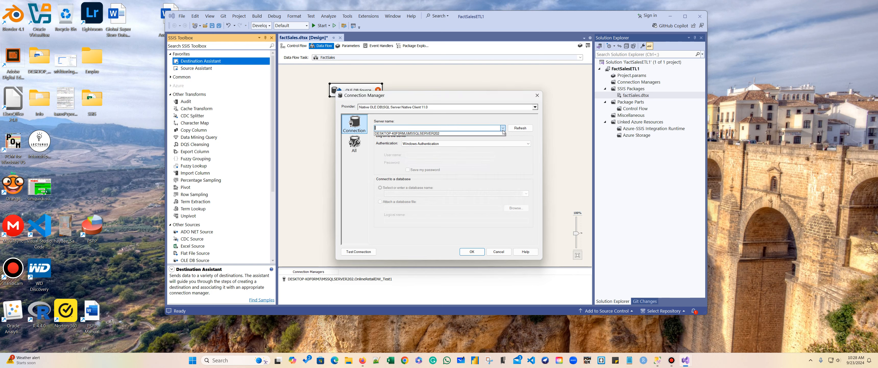
pyautogui.click(443, 134)
pyautogui.hotkey('ctrl', 'c')
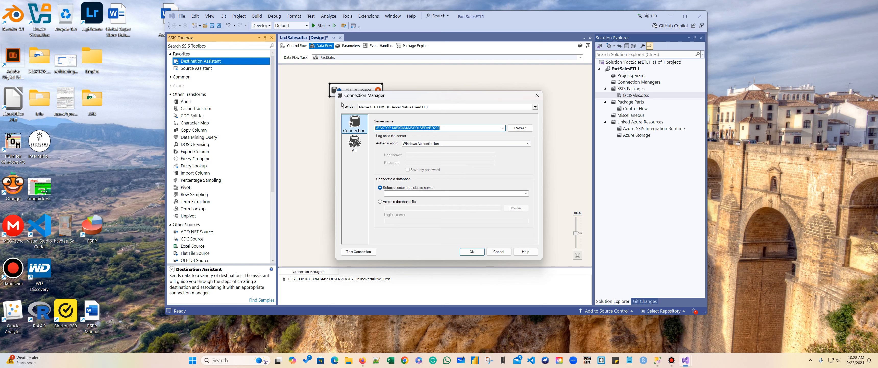
pyautogui.click(630, 360)
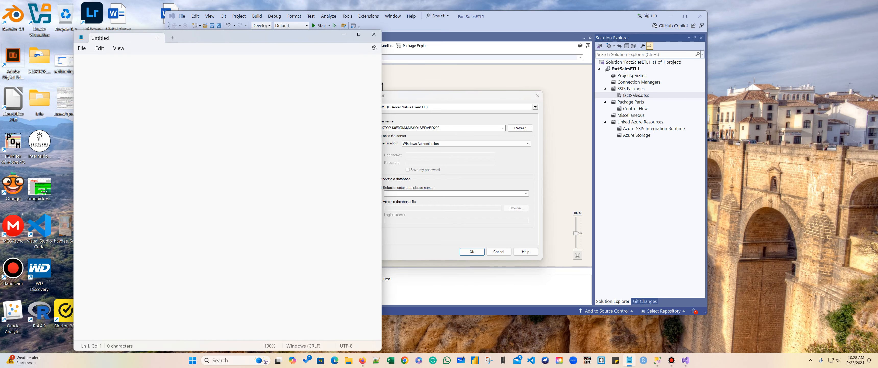
pyautogui.hotkey('ctrl', 'v')
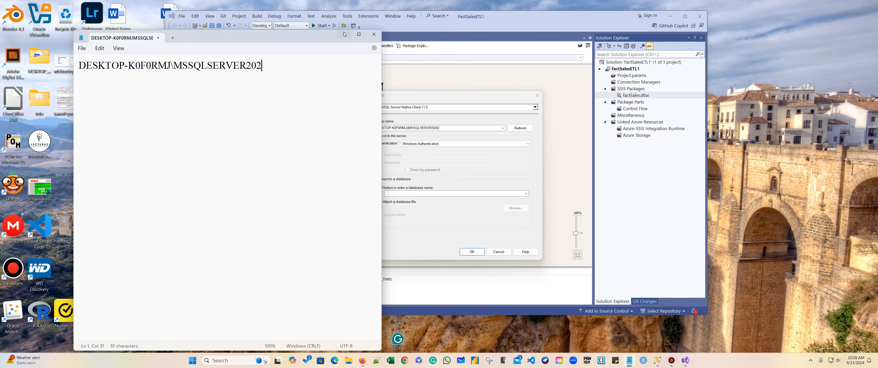
pyautogui.click(344, 34)
# - Choose the OnlineRetailDW_Test1 database for the destination connection and accept it
pyautogui.click(526, 193)
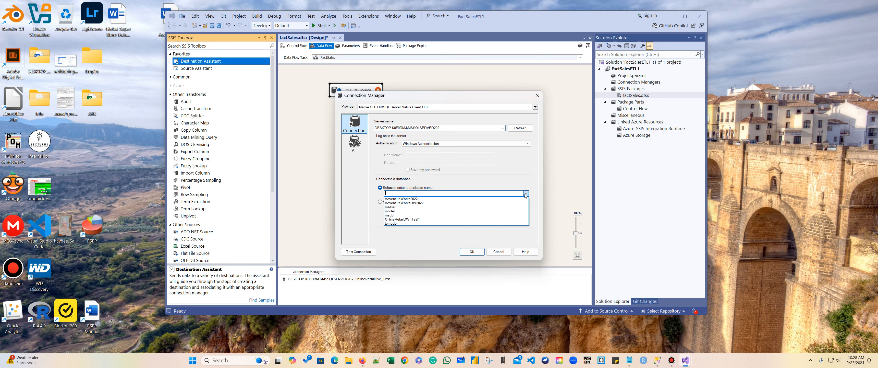
pyautogui.click(402, 219)
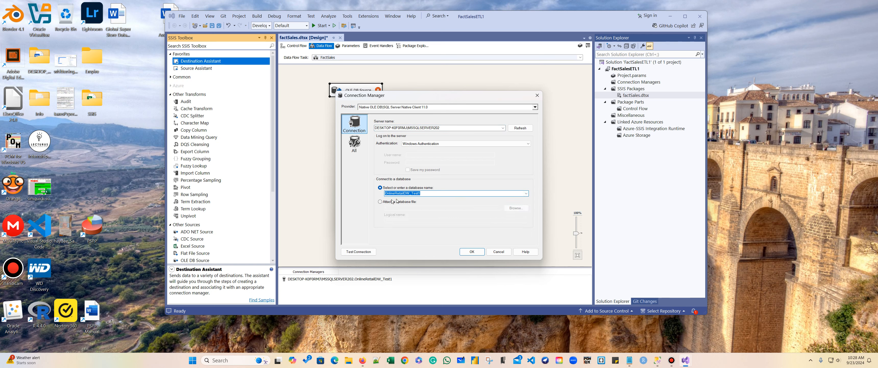
pyautogui.click(476, 252)
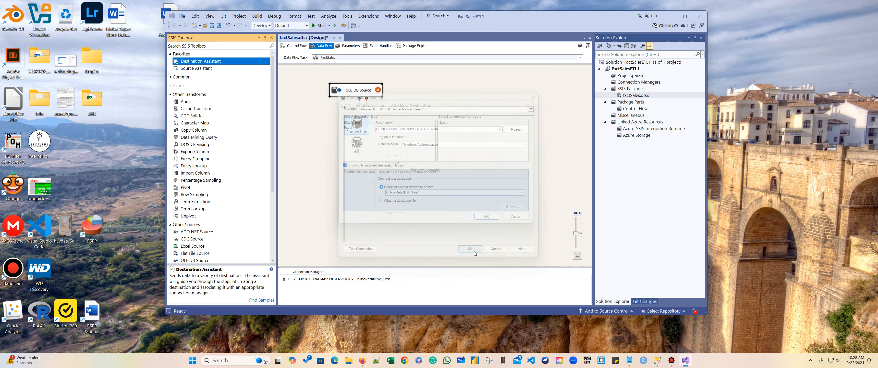
# - Rename the first connection manager as source
pyautogui.click(353, 280)
pyautogui.rightClick(353, 280)
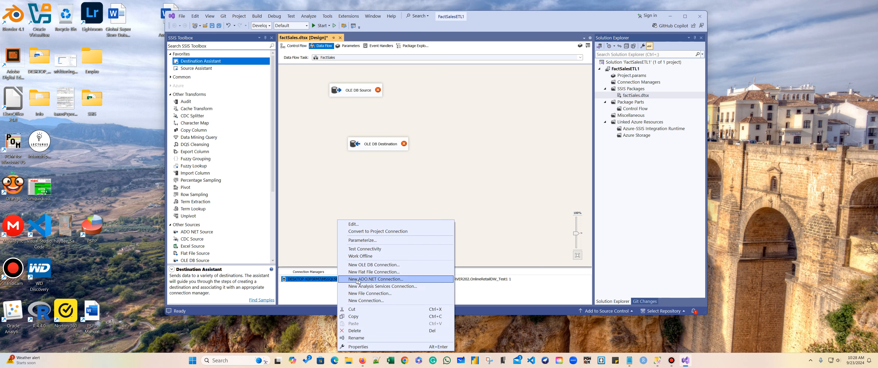
pyautogui.click(374, 337)
pyautogui.write('s')
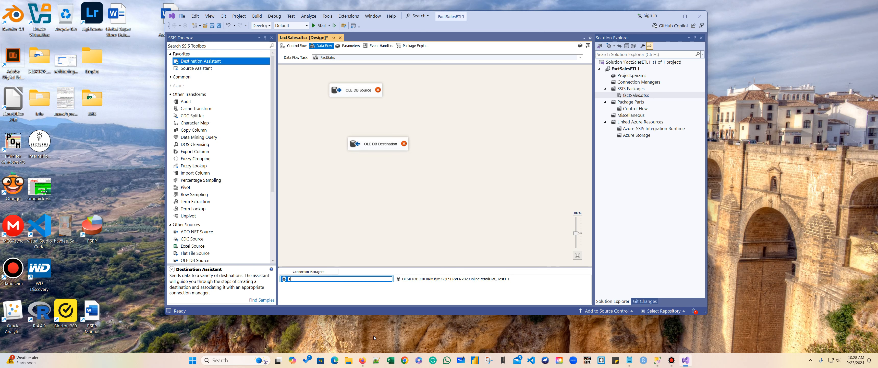
pyautogui.write('urge')
pyautogui.press('BackSpace')
pyautogui.press('BackSpace')
pyautogui.press('BackSpace')
pyautogui.press('BackSpace')
pyautogui.write('ourc')
pyautogui.press('Return')
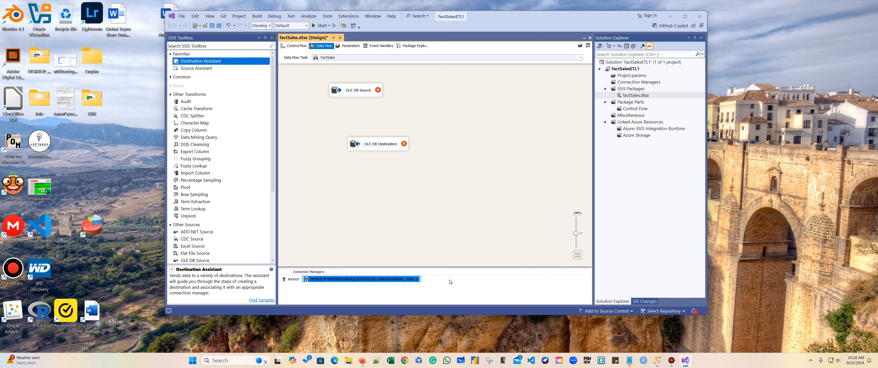
# - Try to rename the second connection manager as destination
pyautogui.rightClick(385, 279)
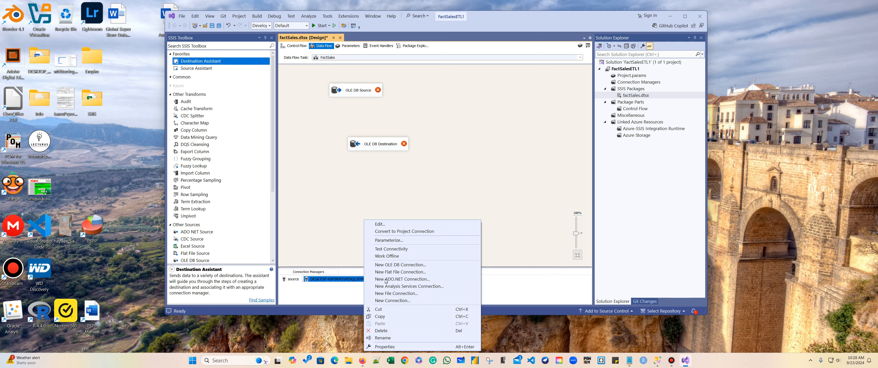
pyautogui.click(407, 337)
pyautogui.write('dest')
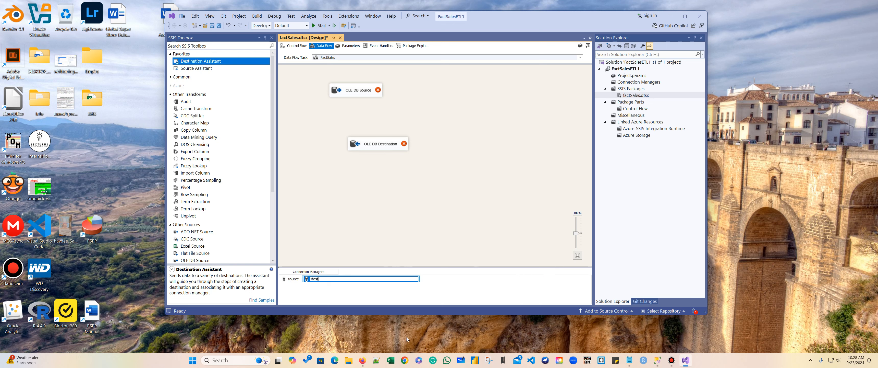
pyautogui.write('ination')
pyautogui.press('Escape')
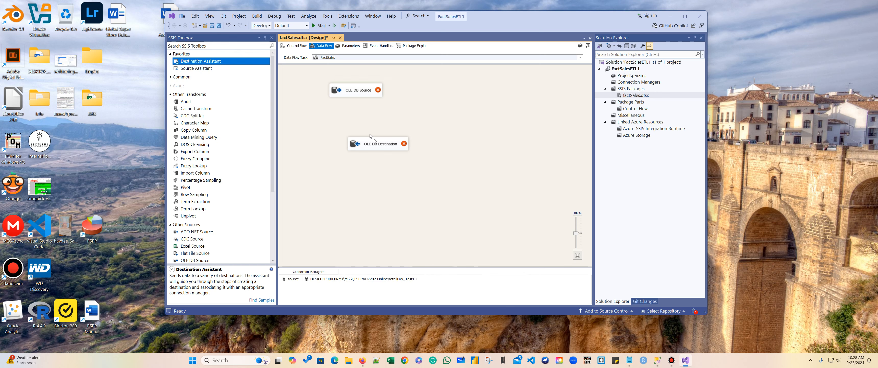
# - Set the OLE DB Source to read from the [dbo].[OnlineRetailStage] table
pyautogui.doubleClick(350, 95)
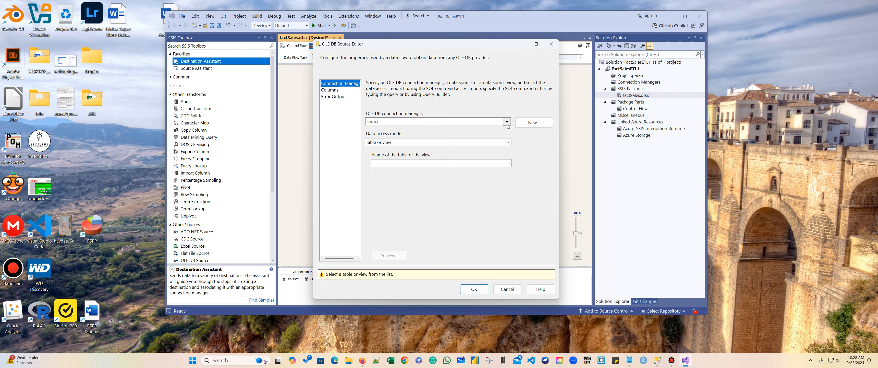
pyautogui.click(509, 163)
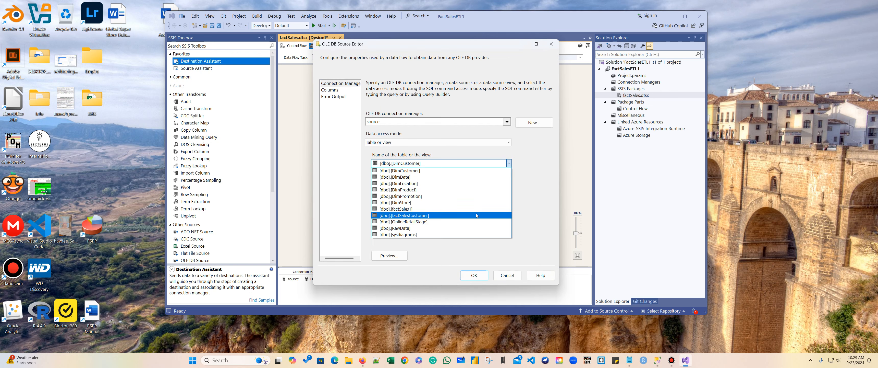
pyautogui.click(474, 222)
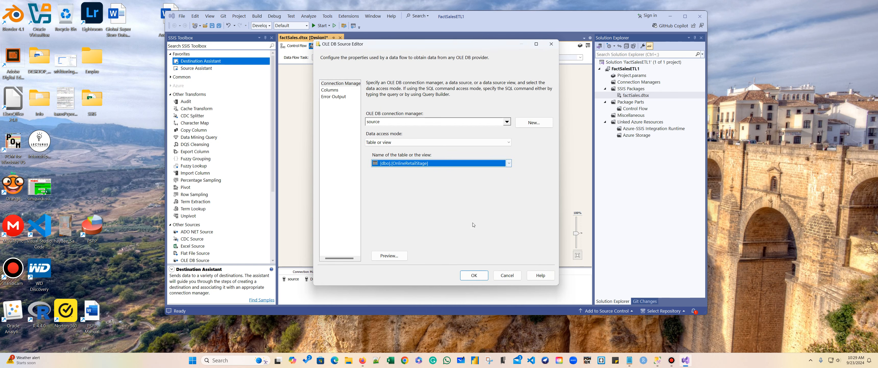
pyautogui.click(479, 276)
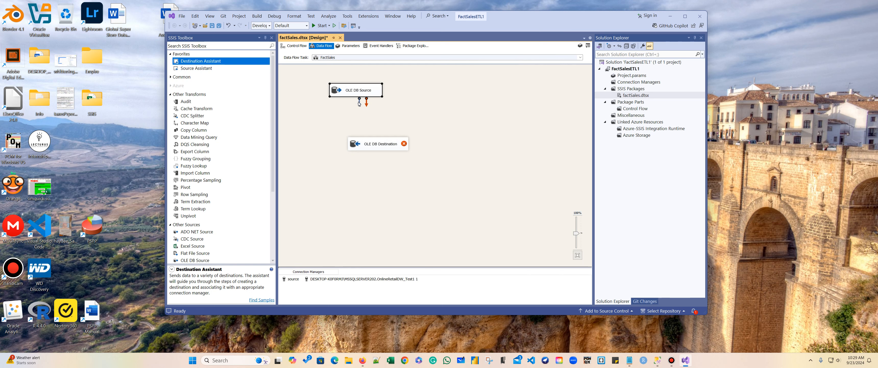
# - Connect the OLE DB Source to the OLE DB Destination and set the destination table to [dbo].[factSales1]
pyautogui.moveTo(360, 106); pyautogui.dragTo(345, 137)
pyautogui.click(364, 187)
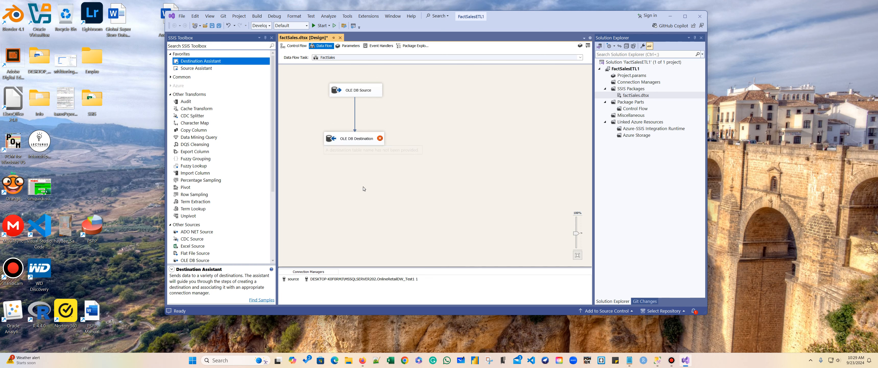
pyautogui.doubleClick(370, 139)
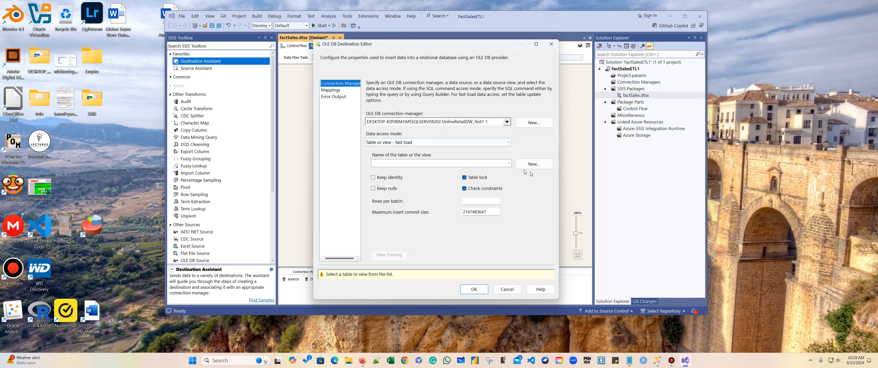
pyautogui.click(509, 164)
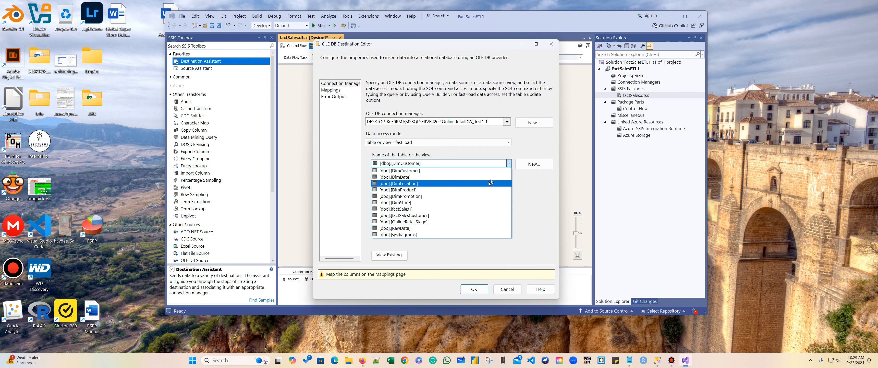
pyautogui.click(466, 208)
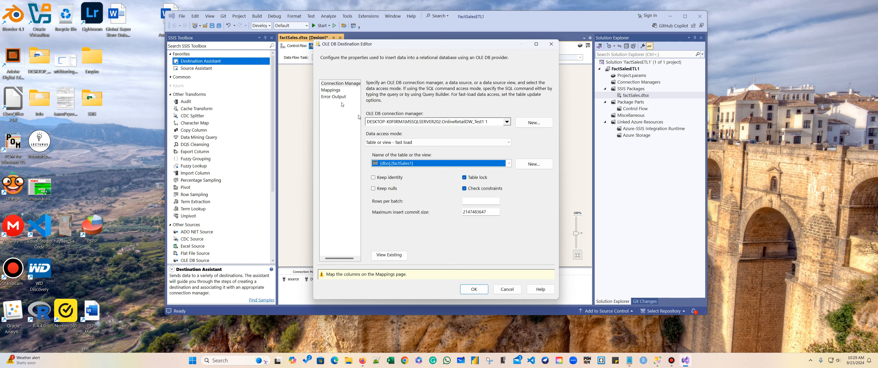
# - In the destination's column mappings, set the input column for SalesKey to <ignore>
pyautogui.click(330, 90)
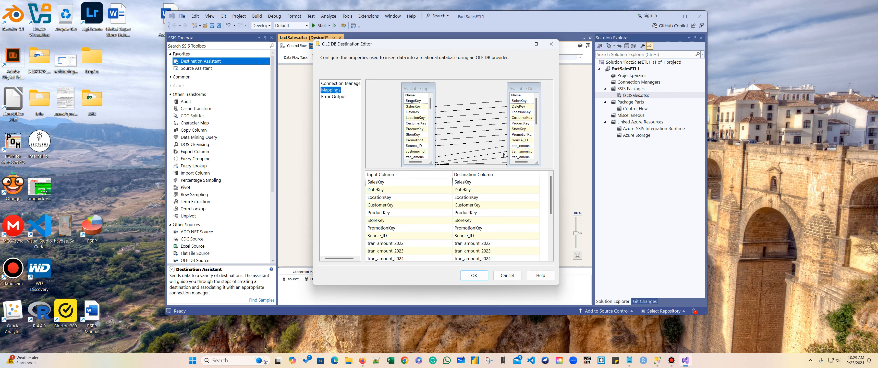
pyautogui.click(449, 184)
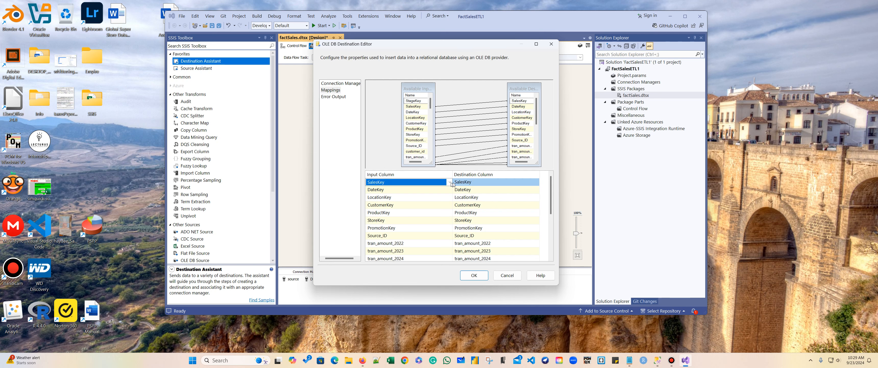
pyautogui.click(448, 182)
pyautogui.scroll(2, 427, 205)
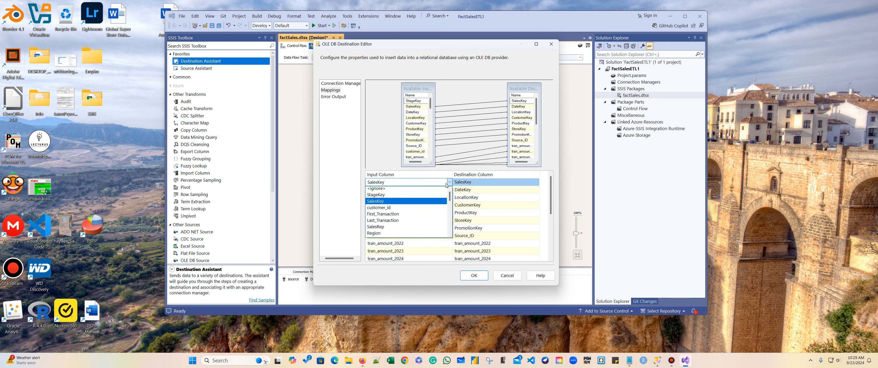
pyautogui.click(414, 189)
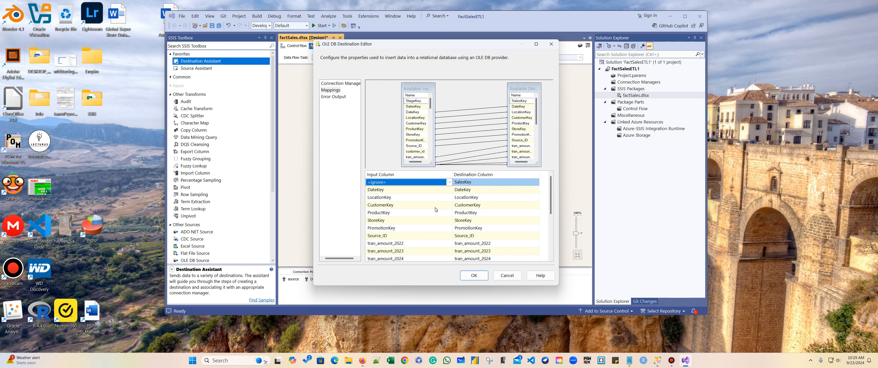
# - Map Order_Numer to Order_NumerDD and Invoice_Number to Invoice_NumberDD in the destination's column mappings, and accept the mappings
pyautogui.scroll(-4, 436, 209)
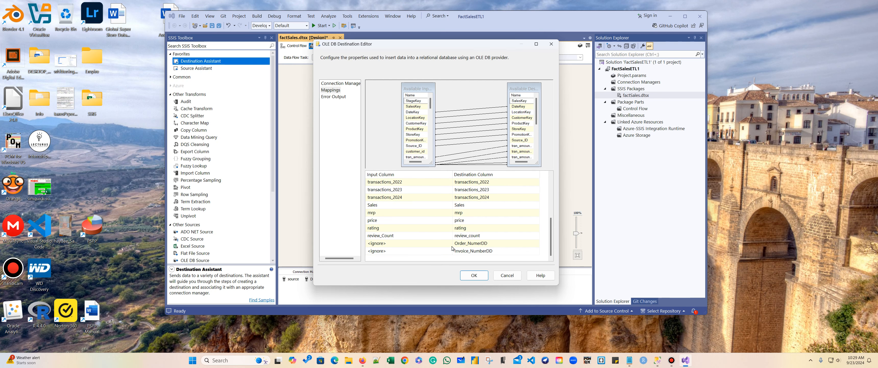
pyautogui.click(449, 243)
pyautogui.click(451, 245)
pyautogui.scroll(-7, 413, 285)
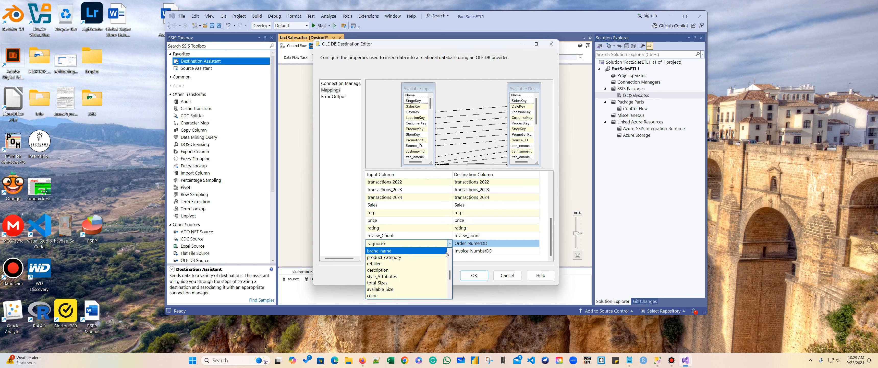
pyautogui.click(406, 289)
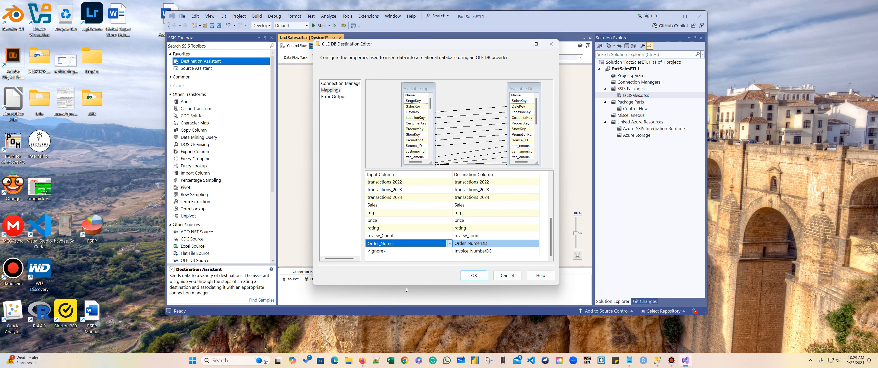
pyautogui.click(448, 252)
pyautogui.click(449, 252)
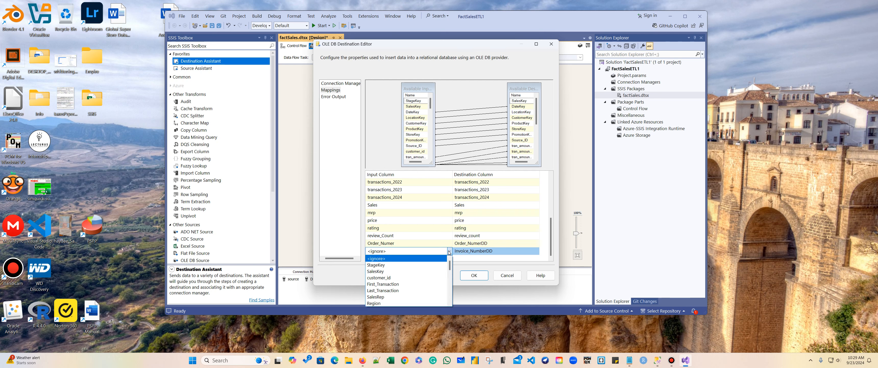
pyautogui.scroll(-7, 412, 287)
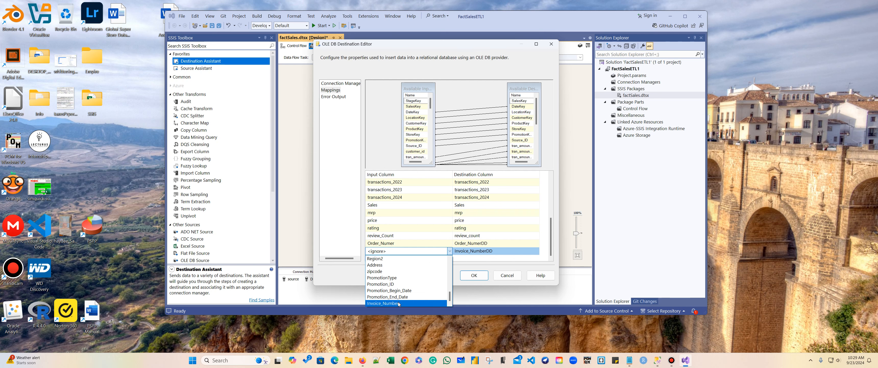
pyautogui.click(389, 303)
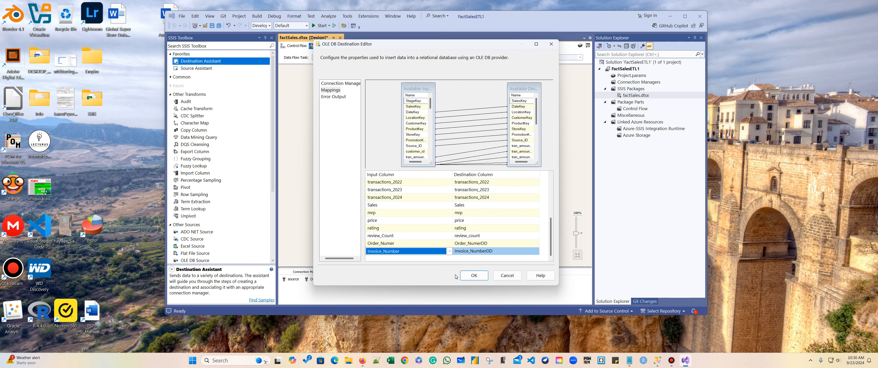
pyautogui.click(474, 276)
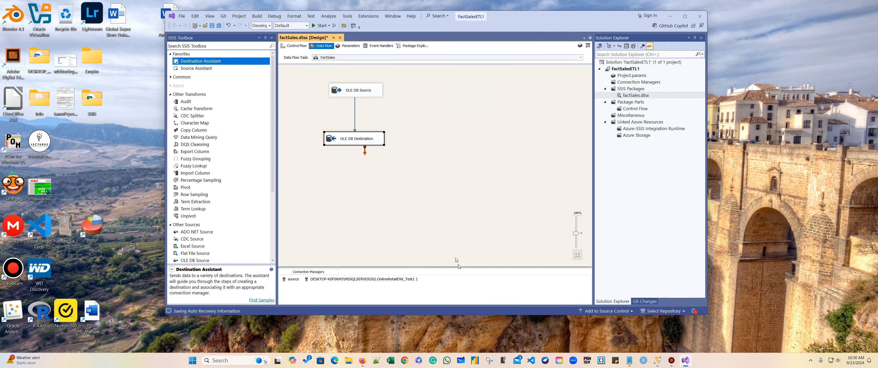
# - Rename the OnlineRetailDW_Test1 connection manager as destination
pyautogui.click(370, 280)
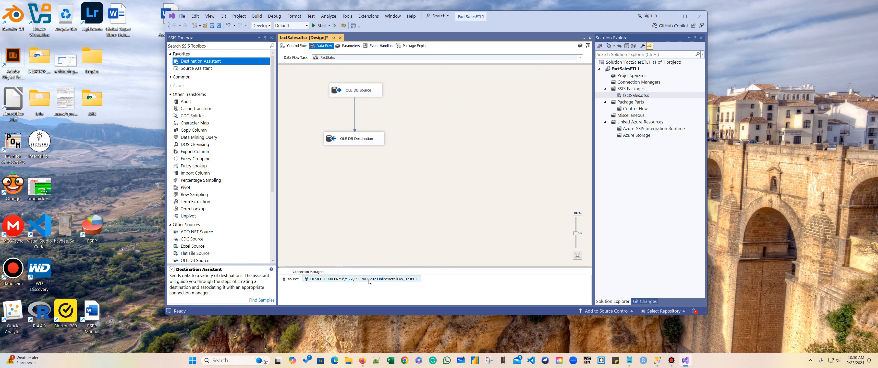
pyautogui.rightClick(369, 280)
pyautogui.click(387, 339)
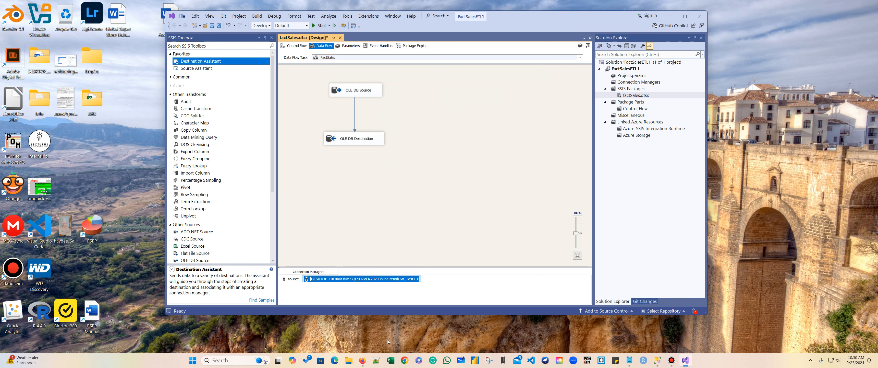
pyautogui.write('destrinat')
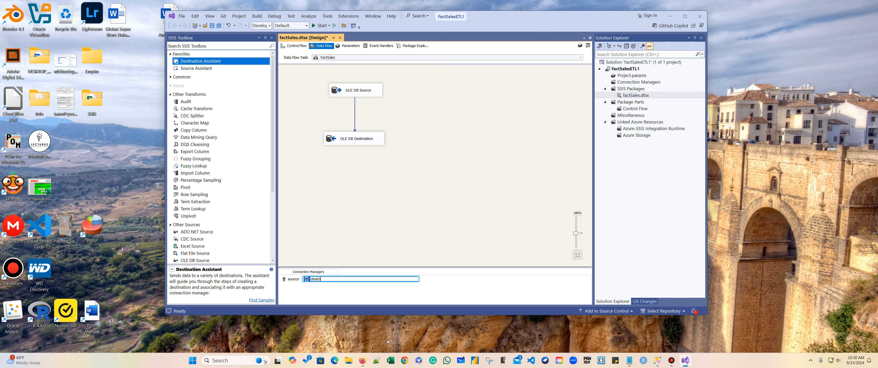
pyautogui.write('ion')
pyautogui.press('Left')
pyautogui.press('Left')
pyautogui.press('Left')
pyautogui.press('Left')
pyautogui.press('Left')
pyautogui.press('Left')
pyautogui.click(453, 288)
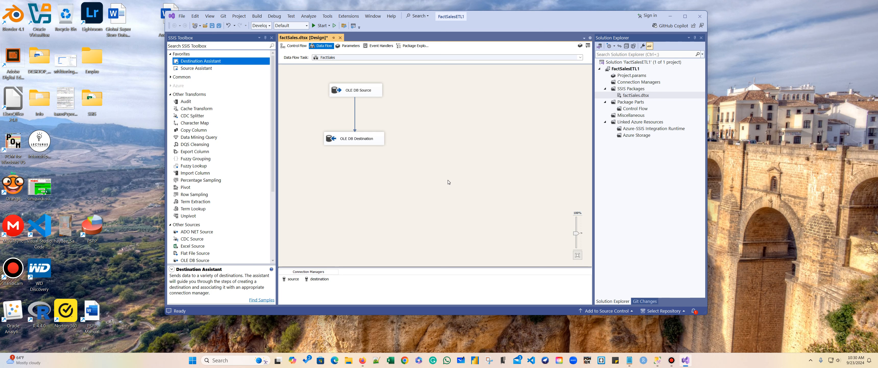
# - Execute the FactSales data flow task
pyautogui.rightClick(426, 122)
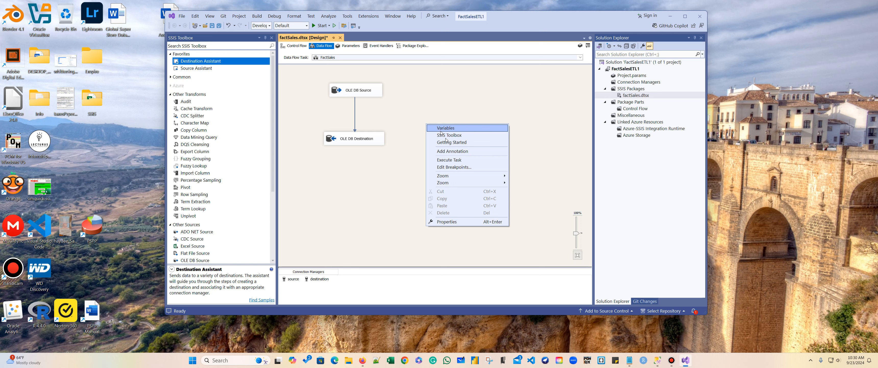
pyautogui.click(463, 91)
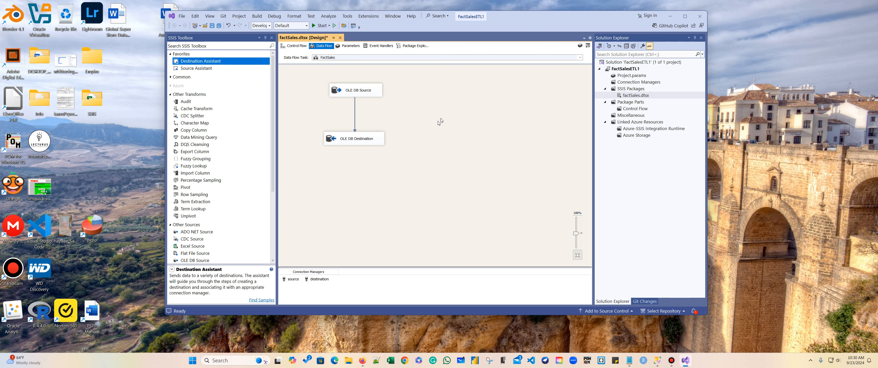
pyautogui.rightClick(416, 123)
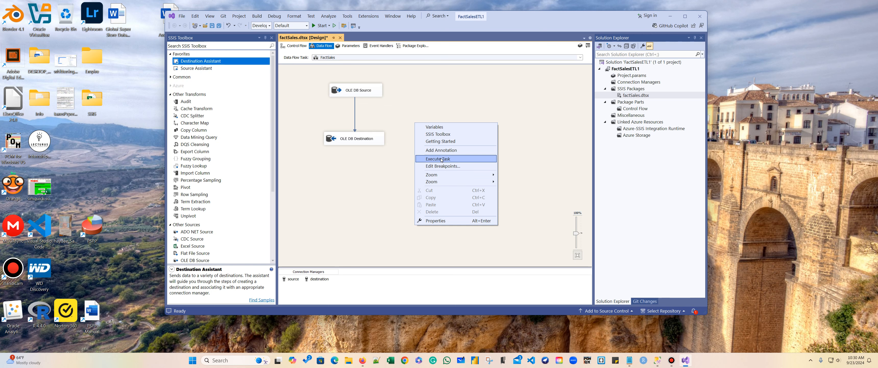
pyautogui.click(481, 159)
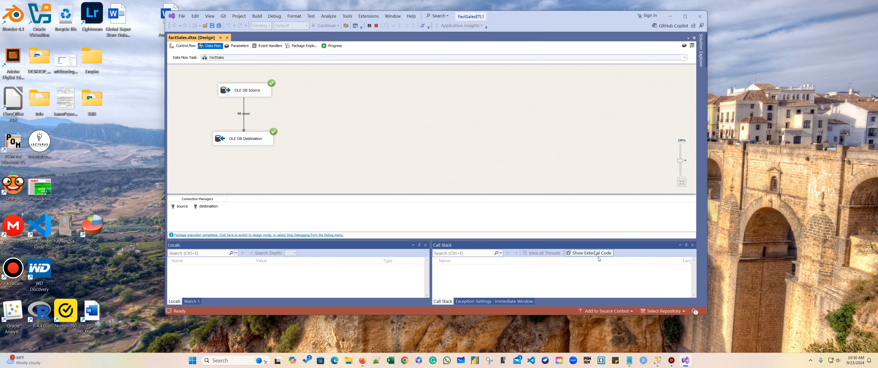
# - Switch to SQL Server Management Studio and inspect the top 1000 rows of dbo.factSales1 in OnlineRetailDW_Test1
pyautogui.click(658, 360)
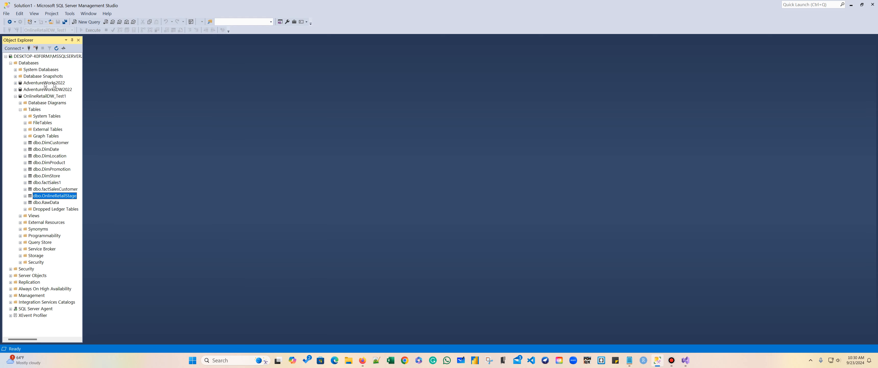
pyautogui.click(16, 96)
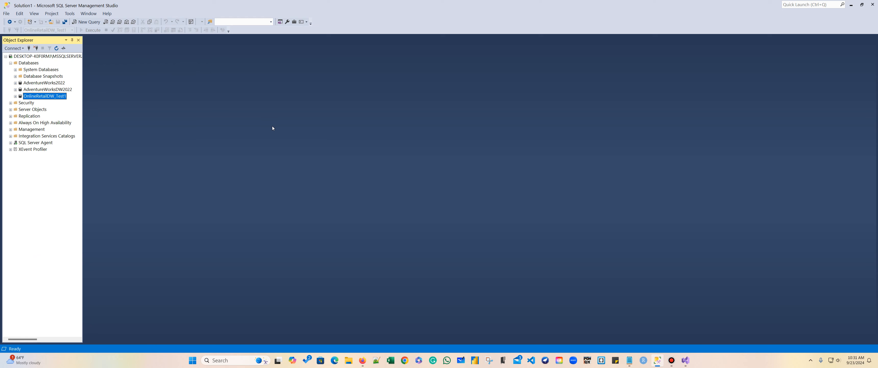
pyautogui.click(15, 96)
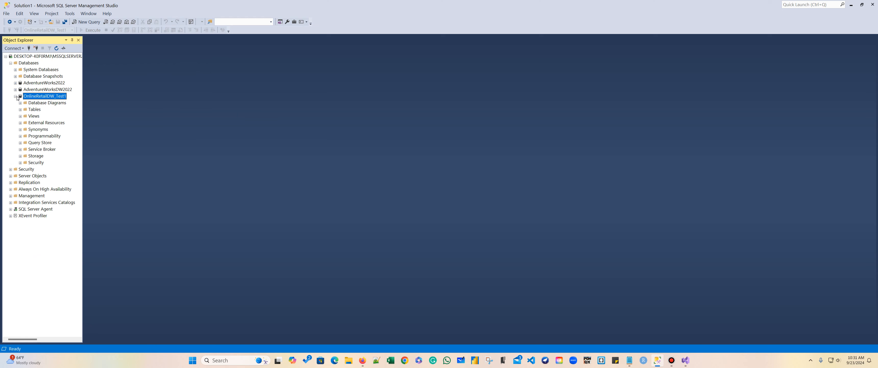
pyautogui.click(21, 109)
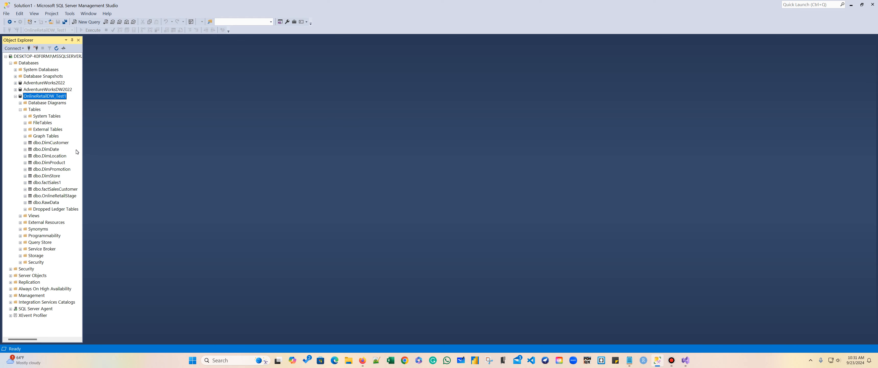
pyautogui.click(46, 183)
pyautogui.rightClick(47, 183)
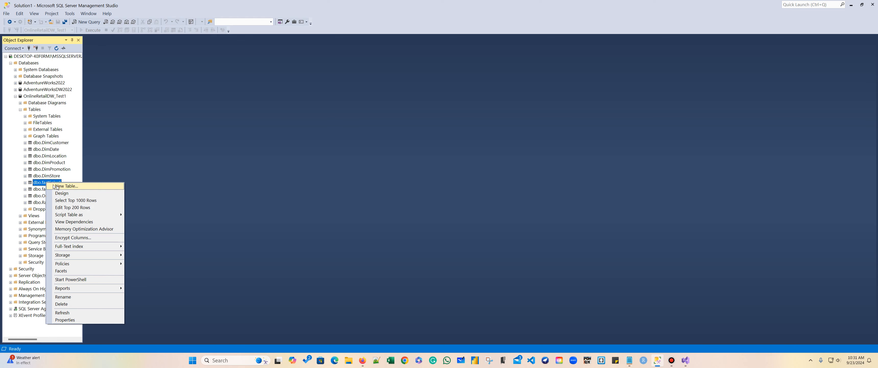
pyautogui.click(64, 200)
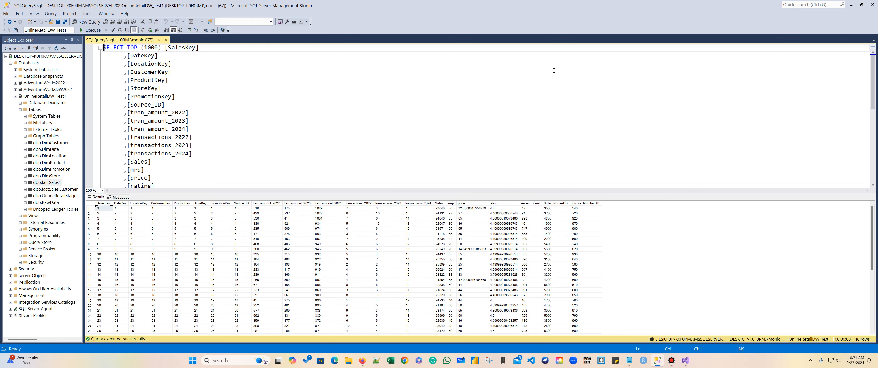
pyautogui.hotkey('ctrl', 'F4')
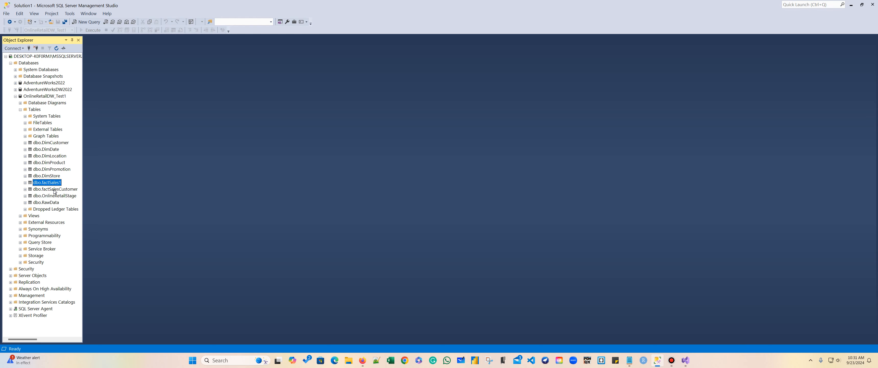
# - Return to Visual Studio and stop debugging the factSales.dtsx package
pyautogui.click(45, 190)
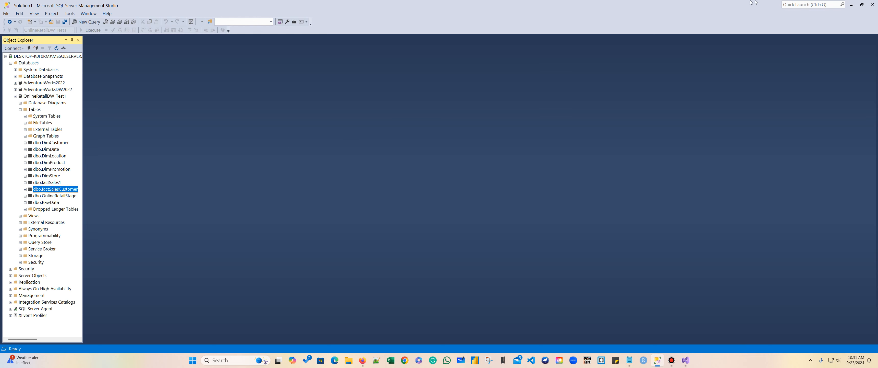
pyautogui.click(851, 4)
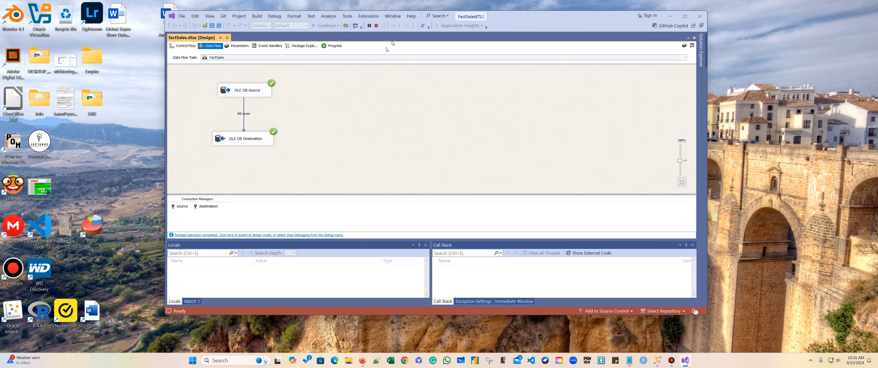
pyautogui.click(377, 25)
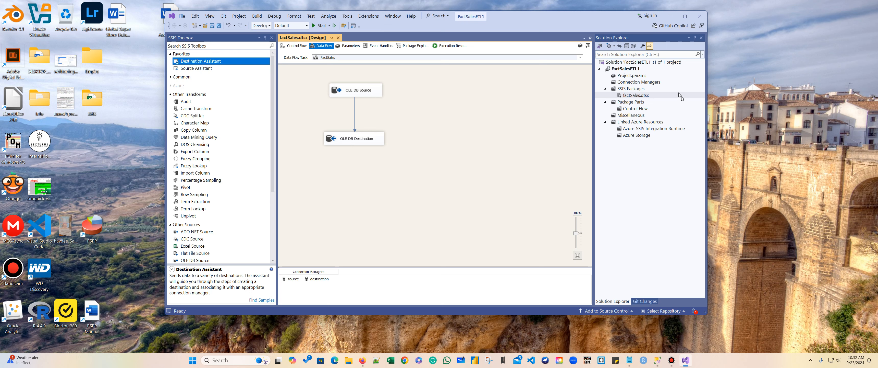
# - Add a new SSIS package to the project and place a Data Flow Task named FactCustomerSales on its control flow
pyautogui.click(627, 89)
pyautogui.rightClick(627, 89)
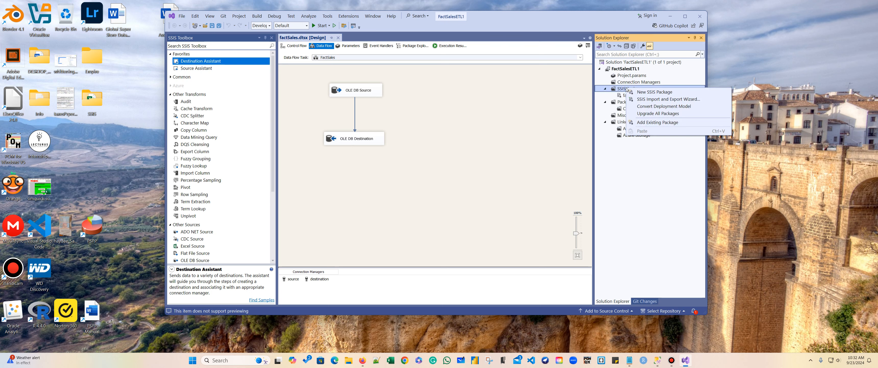
pyautogui.click(652, 93)
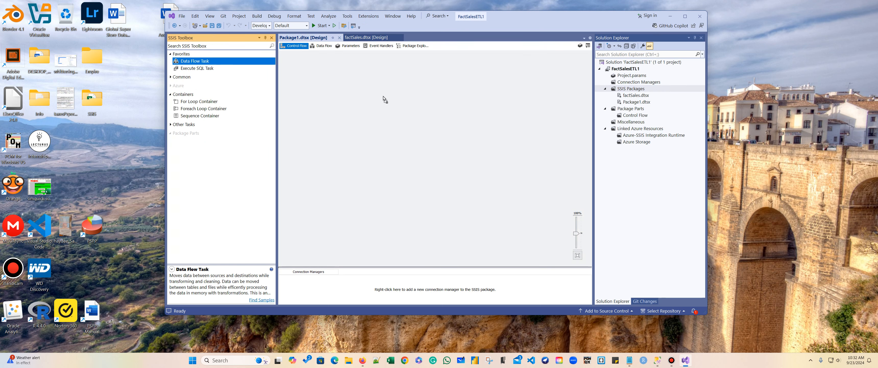
pyautogui.moveTo(384, 98); pyautogui.dragTo(410, 104)
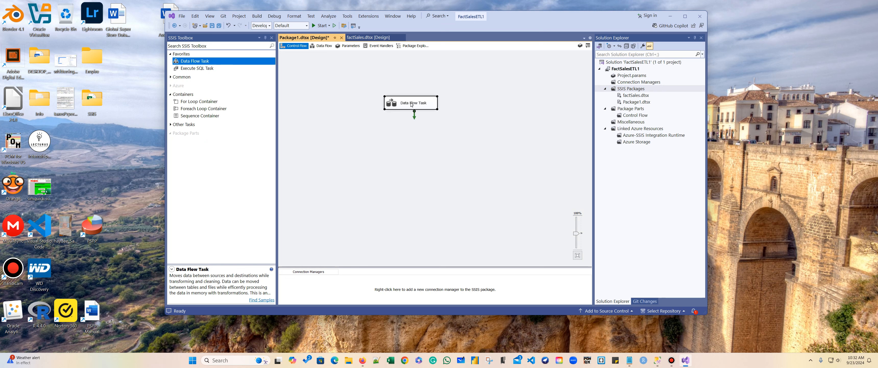
pyautogui.click(412, 103)
pyautogui.write('FactCustomerSales')
pyautogui.press('Return')
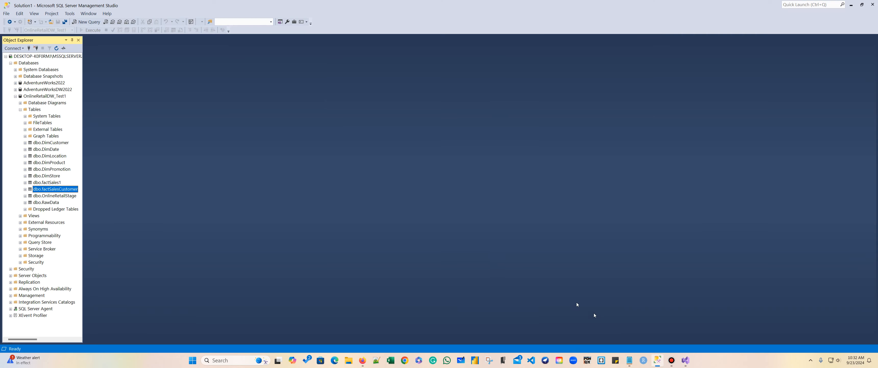
# - Check the customer fact table's name in SQL Server Management Studio and rename the data flow task in Visual Studio as FactSalesCustomer
pyautogui.click(658, 360)
pyautogui.click(851, 5)
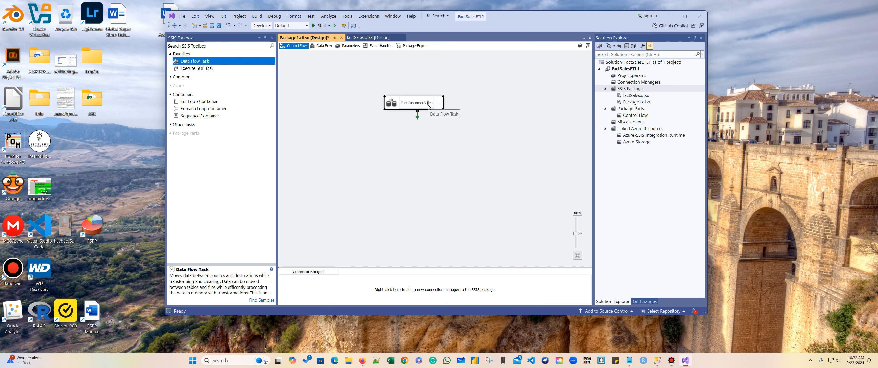
pyautogui.press('BackSpace')
pyautogui.press('BackSpace')
pyautogui.press('BackSpace')
pyautogui.press('BackSpace')
pyautogui.press('BackSpace')
pyautogui.press('BackSpace')
pyautogui.press('BackSpace')
pyautogui.press('BackSpace')
pyautogui.press('End')
pyautogui.write('Customer')
pyautogui.click(397, 136)
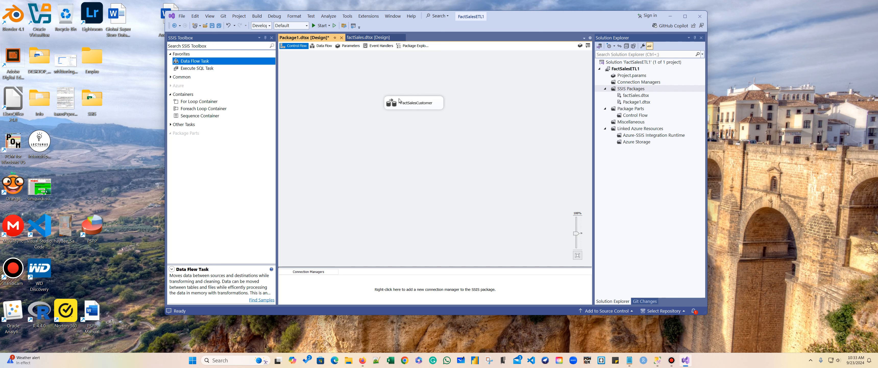
pyautogui.moveTo(398, 99); pyautogui.dragTo(343, 75)
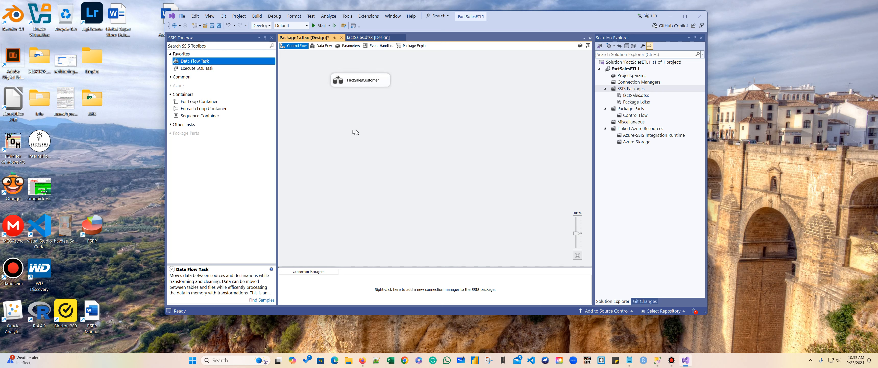
# - Add a SQL Server source to the FactSalesCustomer data flow, with a new connection using the SQL Server Native Client 11.0 provider
pyautogui.doubleClick(386, 82)
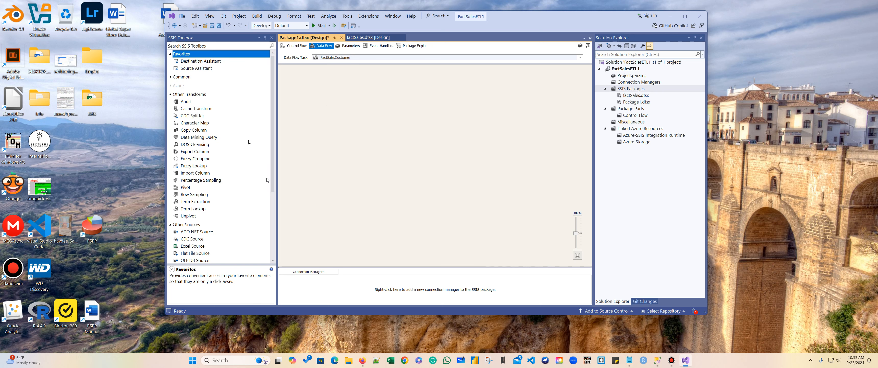
pyautogui.moveTo(210, 70); pyautogui.dragTo(336, 86)
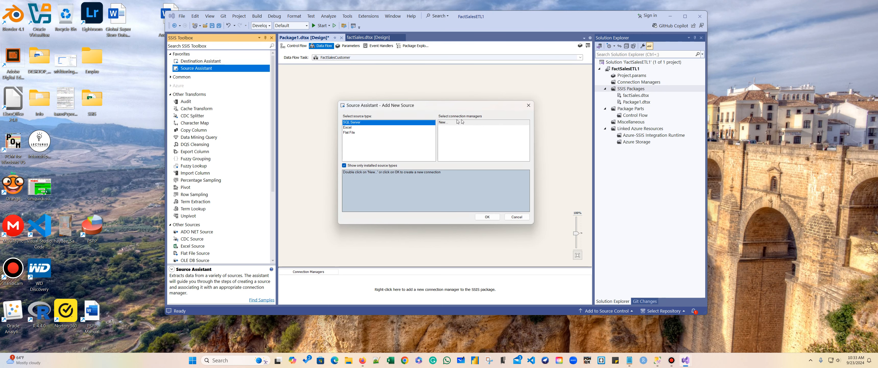
pyautogui.click(454, 122)
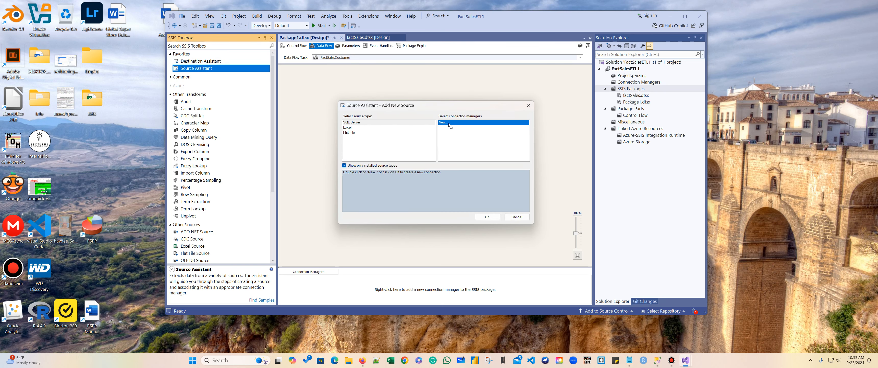
pyautogui.click(482, 218)
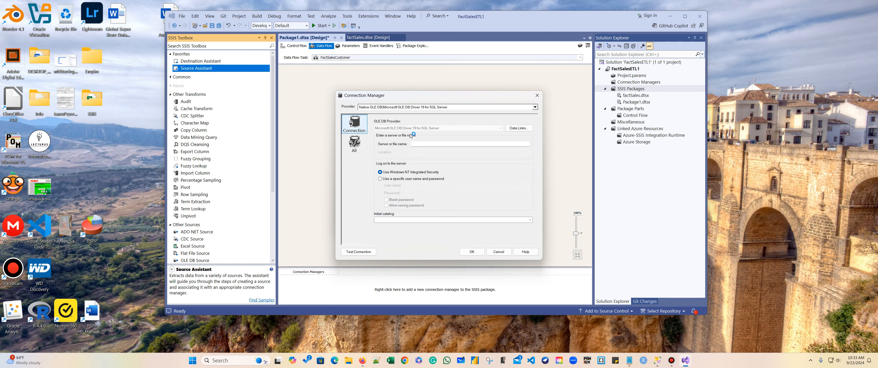
pyautogui.click(535, 107)
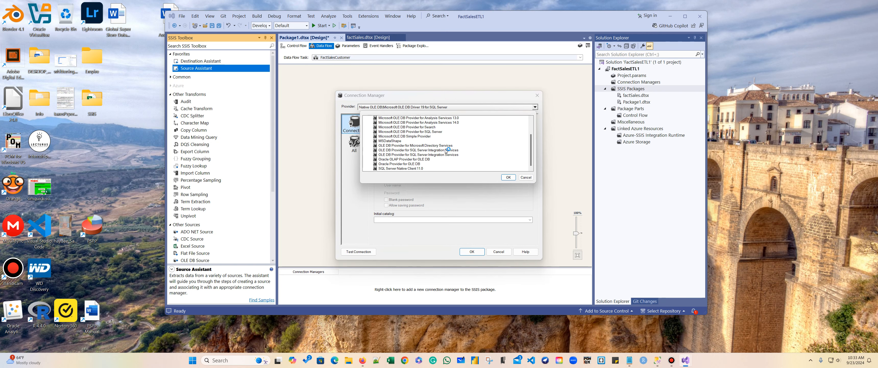
pyautogui.click(402, 169)
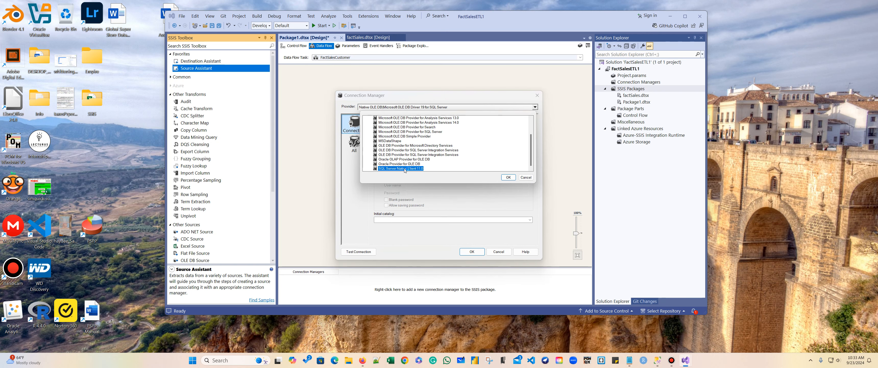
pyautogui.click(509, 178)
# - Copy the server name DESKTOP-K0F0RMJ\MSSQLSERVER202 from Notepad into the source connection and select the OnlineRetailDW_Test1 database
pyautogui.click(629, 360)
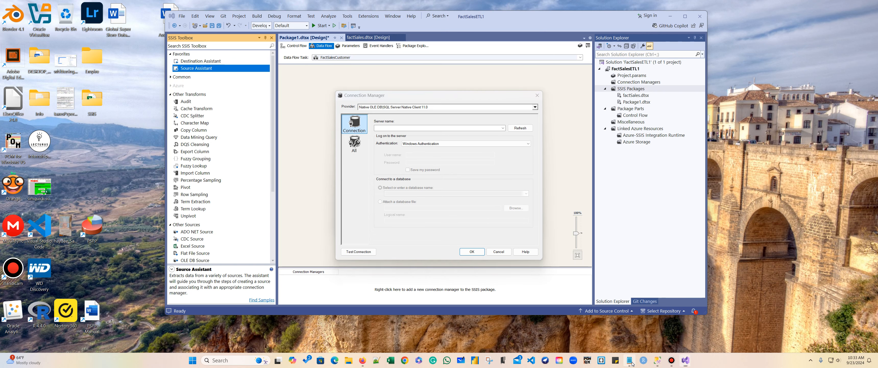
pyautogui.moveTo(262, 65); pyautogui.dragTo(76, 64)
pyautogui.hotkey('ctrl', 'c')
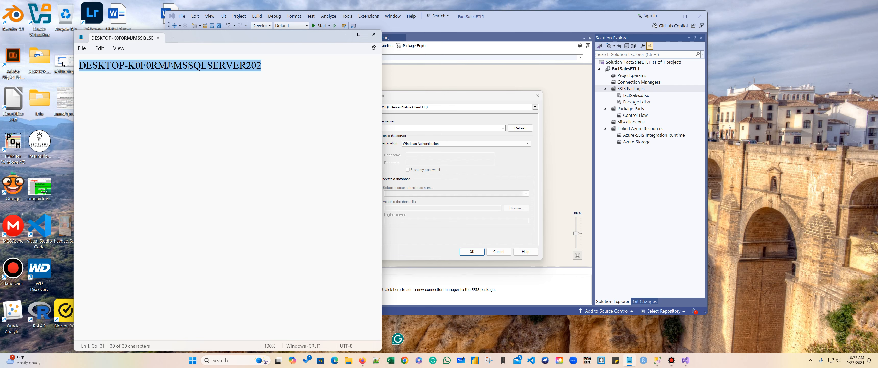
pyautogui.click(343, 35)
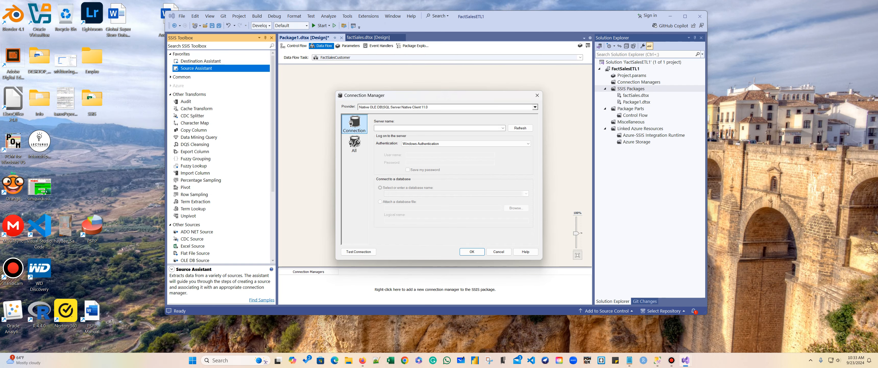
pyautogui.hotkey('ctrl', 'v')
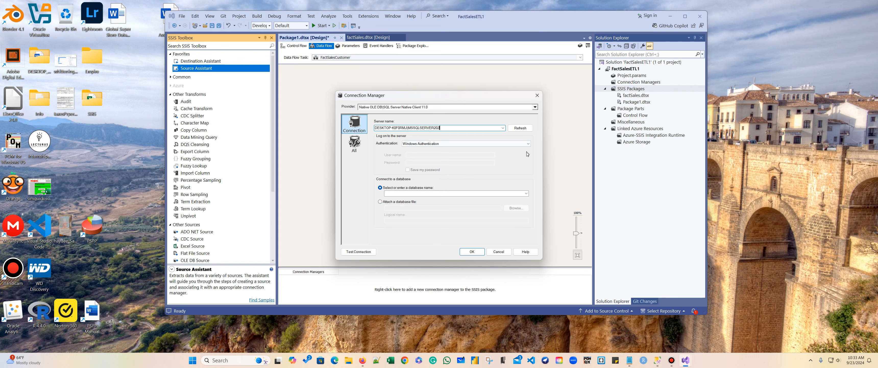
pyautogui.click(526, 193)
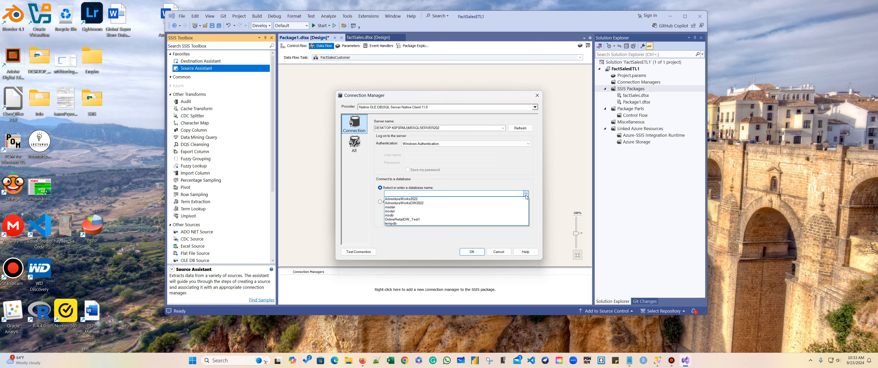
pyautogui.click(426, 219)
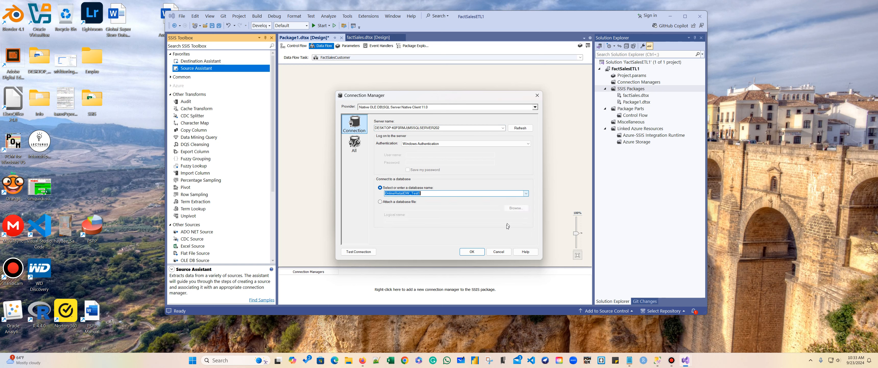
pyautogui.click(472, 251)
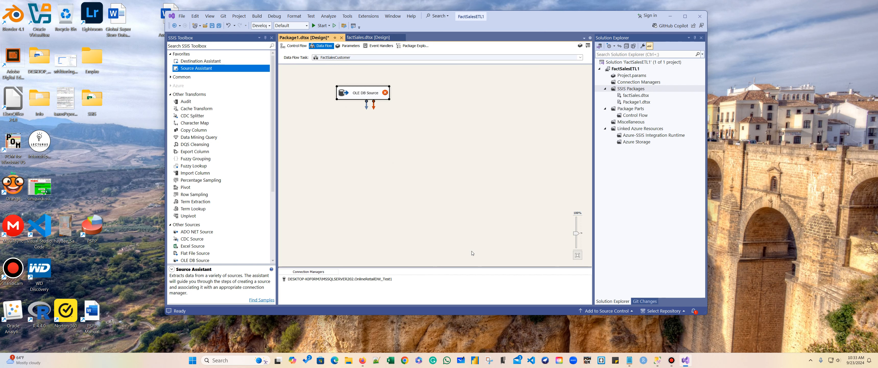
# - Add a SQL Server destination below the OLE DB Source, with a new connection using the SQL Server Native Client 11.0 provider
pyautogui.click(416, 188)
pyautogui.moveTo(197, 61); pyautogui.dragTo(354, 129)
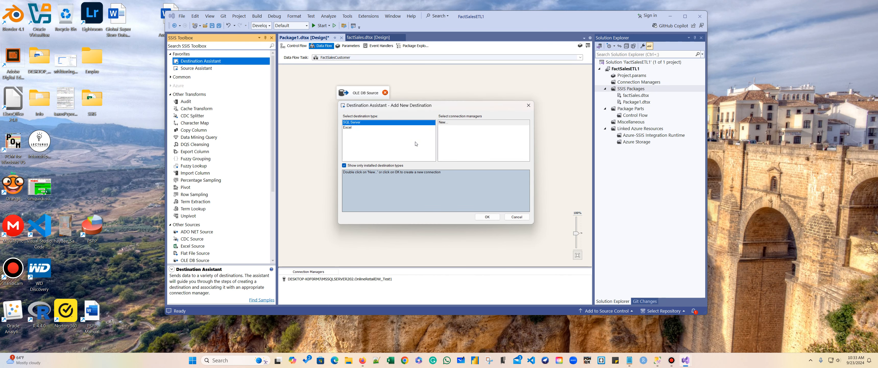
pyautogui.click(453, 123)
pyautogui.click(487, 216)
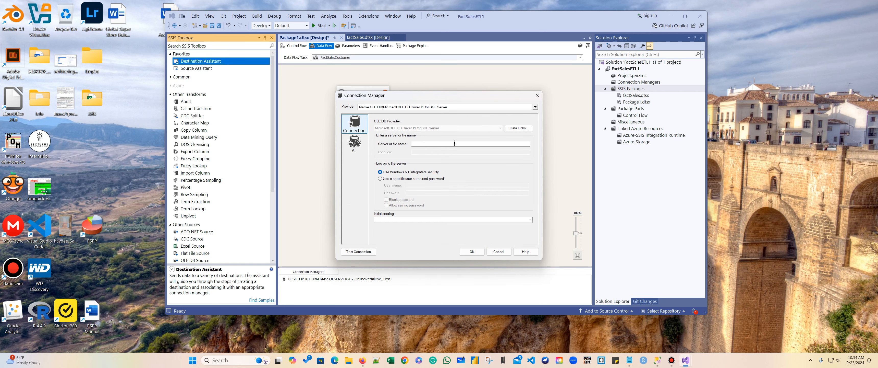
pyautogui.click(535, 107)
pyautogui.click(414, 169)
pyautogui.click(509, 177)
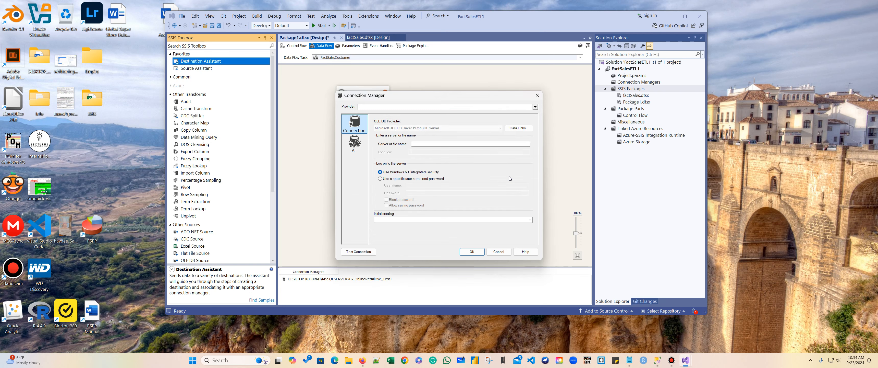
pyautogui.moveTo(452, 99); pyautogui.dragTo(496, 76)
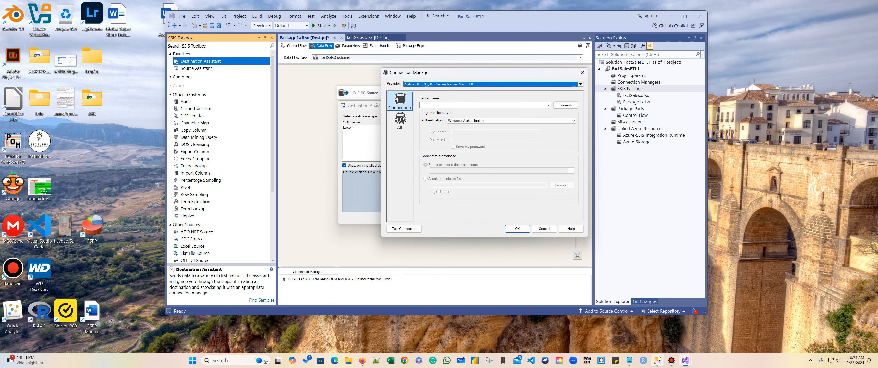
# - Copy the server name DESKTOP-K0F0RMJ\MSSQLSERVER202 from Notepad into the destination connection and choose the OnlineRetailDW_Test1 database
pyautogui.click(629, 359)
pyautogui.moveTo(294, 65); pyautogui.dragTo(46, 61)
pyautogui.hotkey('ctrl', 'c')
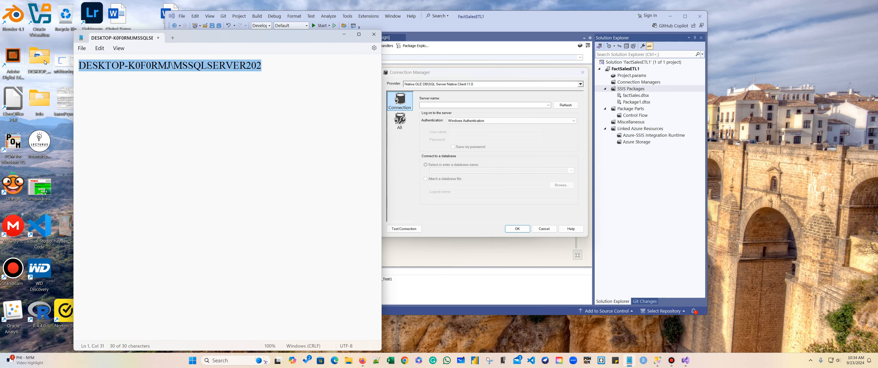
pyautogui.click(344, 35)
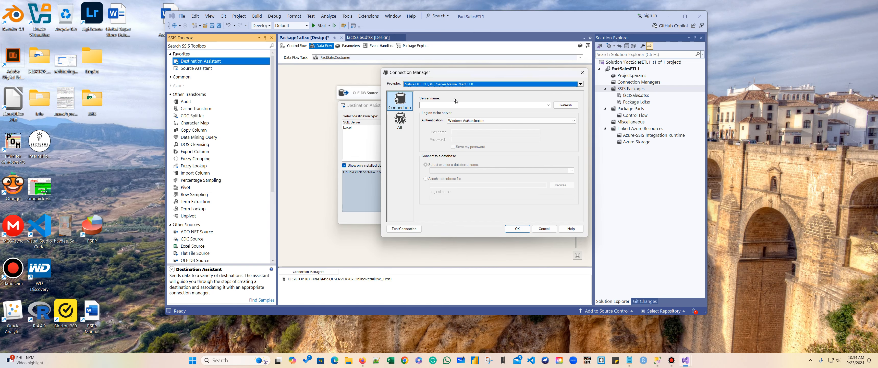
pyautogui.click(448, 106)
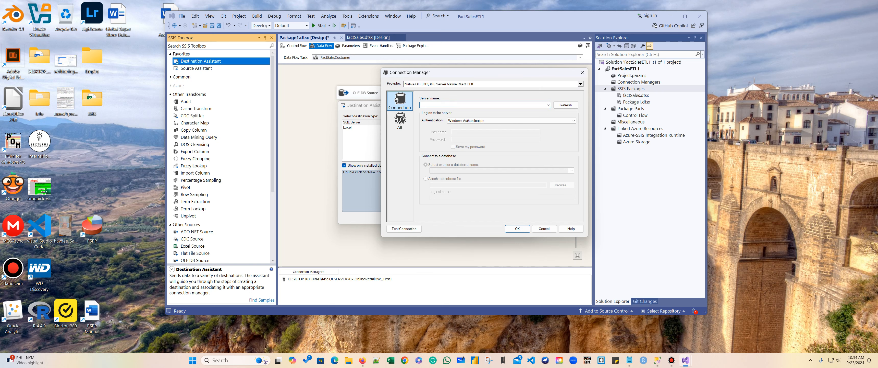
pyautogui.hotkey('ctrl', 'v')
pyautogui.click(574, 171)
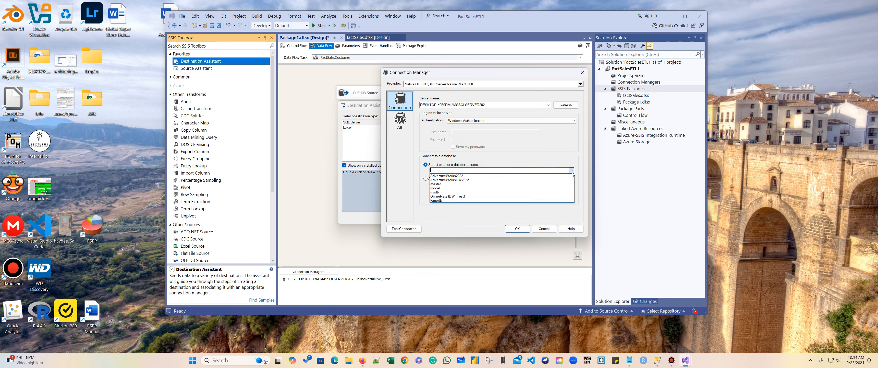
pyautogui.click(539, 196)
pyautogui.click(517, 228)
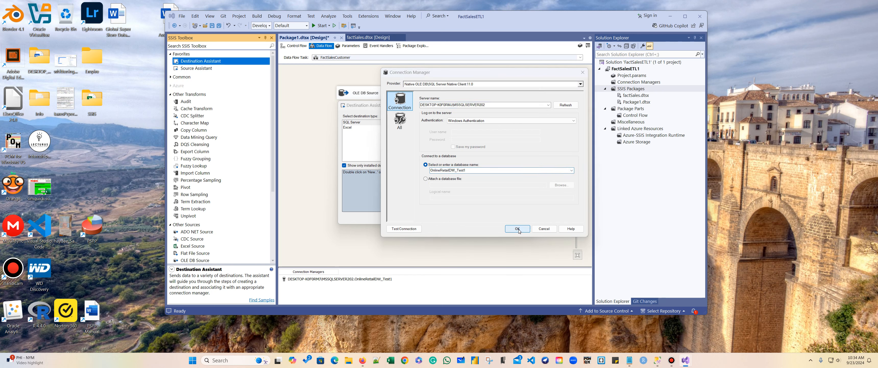
# - Reposition the OLE DB Source above the destination and set it to read from the [dbo].[OnlineRetailStage] table
pyautogui.moveTo(352, 96); pyautogui.dragTo(403, 84)
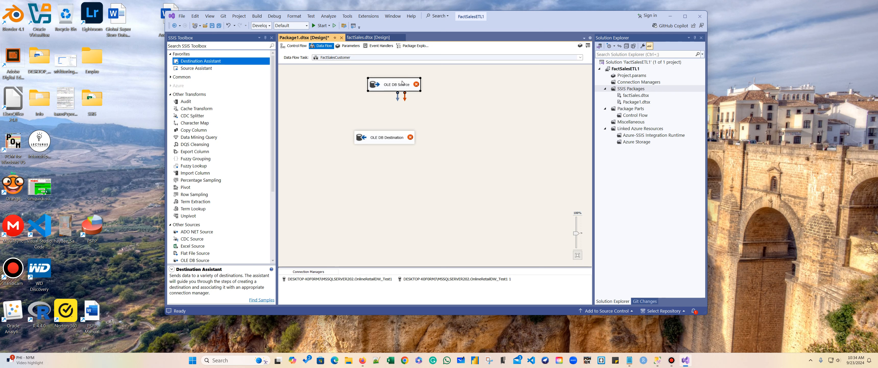
pyautogui.doubleClick(402, 83)
pyautogui.click(382, 79)
pyautogui.doubleClick(377, 85)
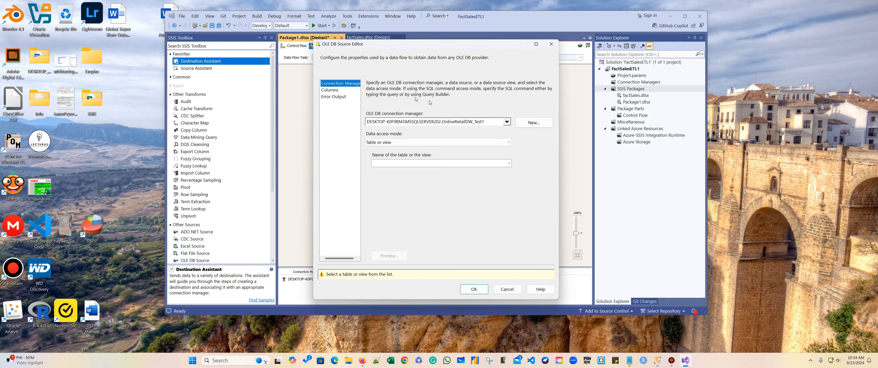
pyautogui.click(508, 163)
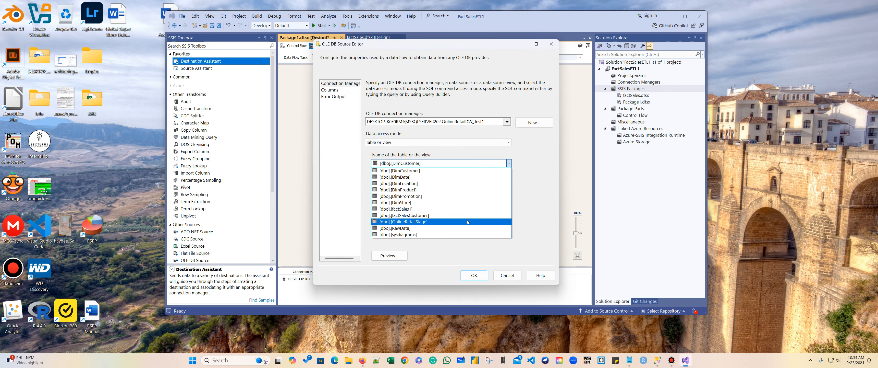
pyautogui.click(474, 221)
pyautogui.click(479, 275)
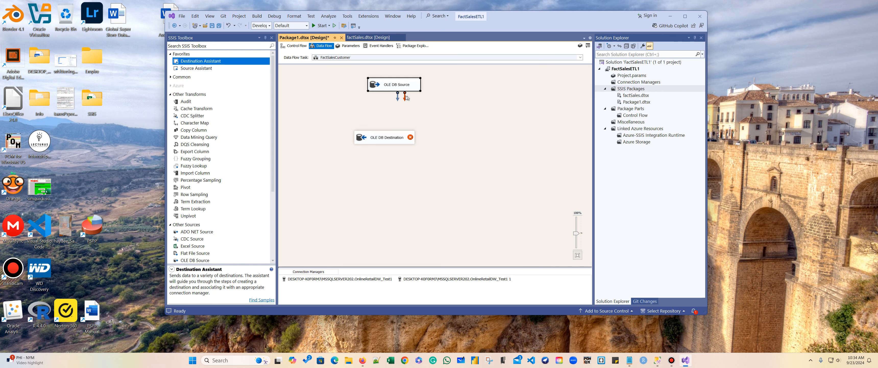
# - Connect the OLE DB Source to the OLE DB Destination, target the [dbo].[factSalesCustomer] table and accept the automatic column mappings
pyautogui.moveTo(398, 99); pyautogui.dragTo(383, 137)
pyautogui.doubleClick(374, 137)
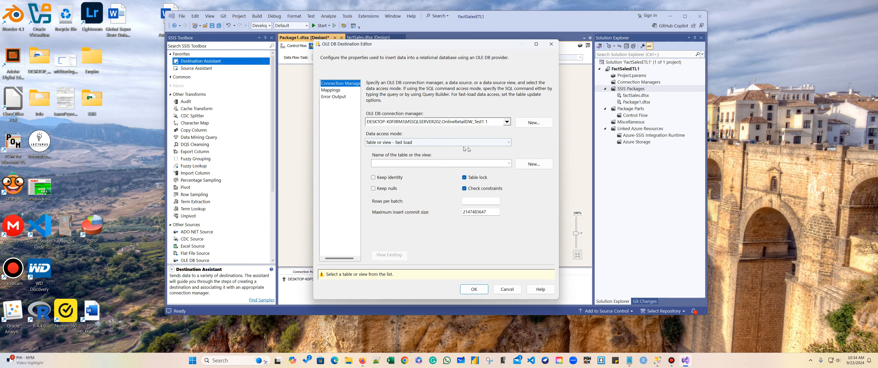
pyautogui.click(509, 163)
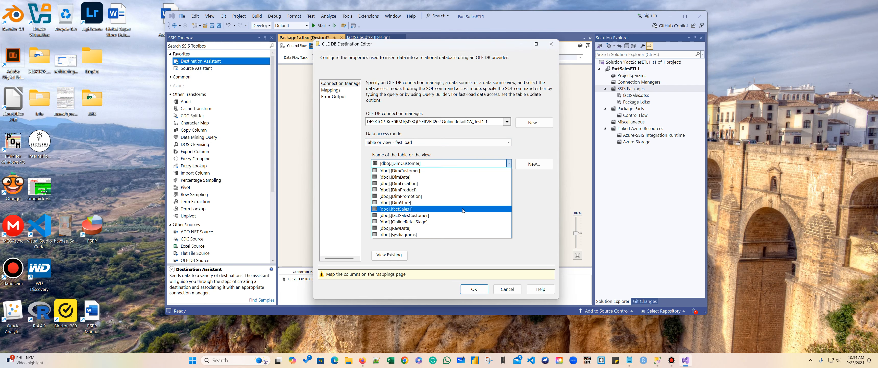
pyautogui.click(461, 215)
pyautogui.click(331, 89)
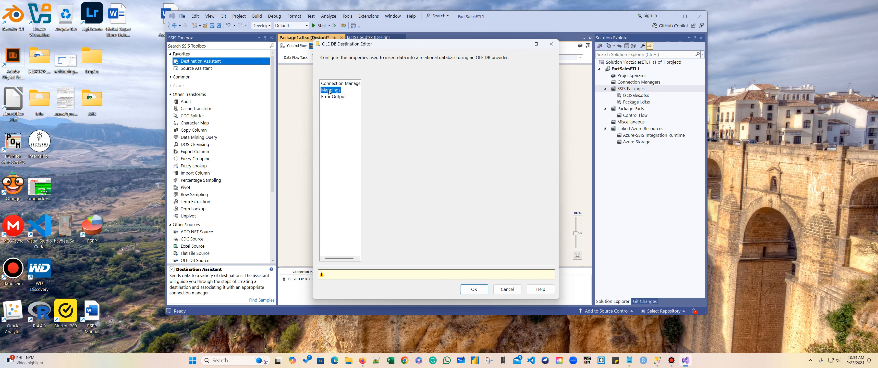
pyautogui.click(536, 44)
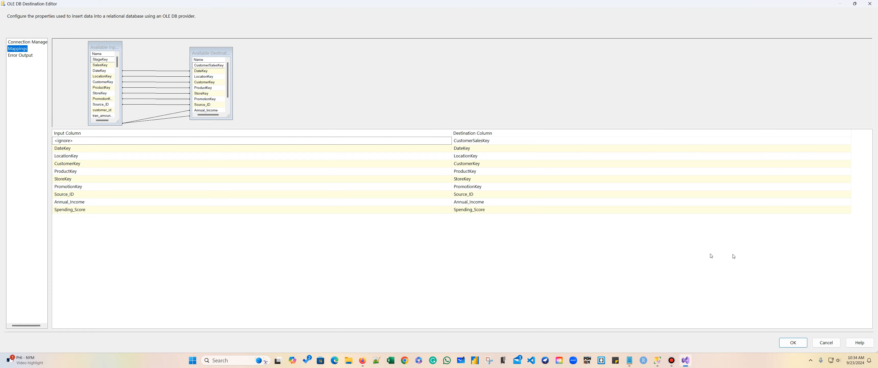
pyautogui.click(793, 342)
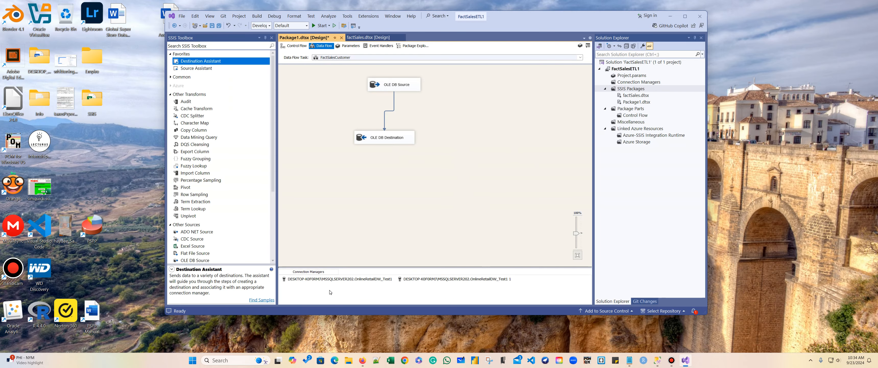
# - Rename the OLE DB Source's connection manager as source
pyautogui.click(330, 279)
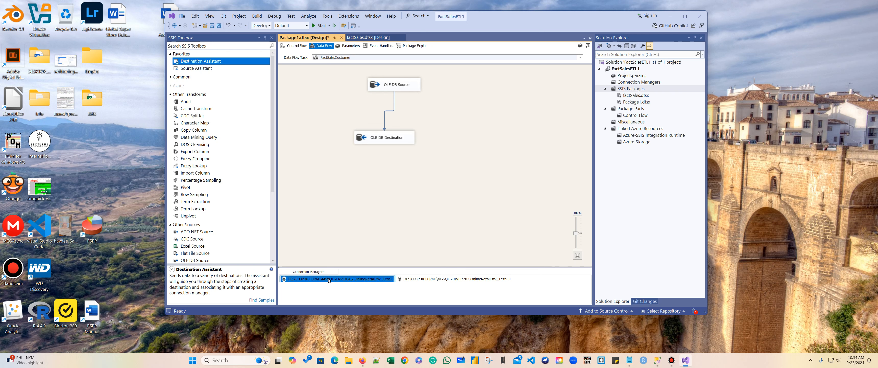
pyautogui.rightClick(329, 279)
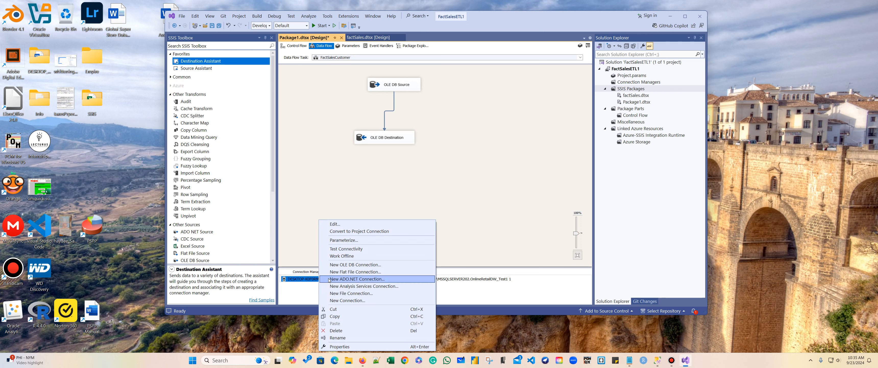
pyautogui.click(353, 338)
pyautogui.write('s')
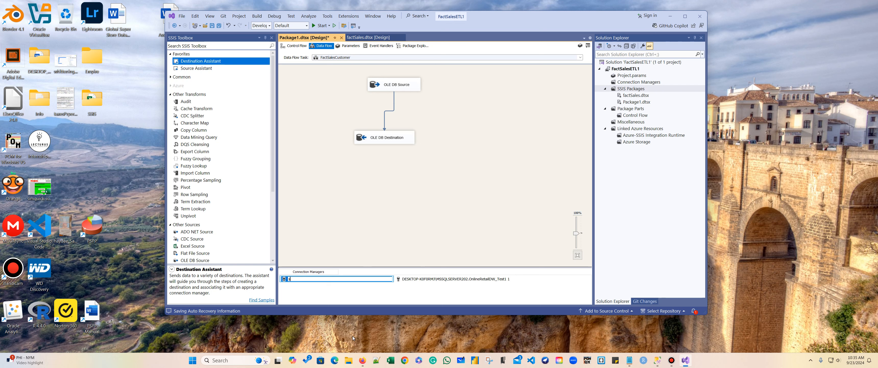
pyautogui.write('ource')
pyautogui.press('Return')
# - Rename the OLE DB Destination's connection manager as destination
pyautogui.click(385, 280)
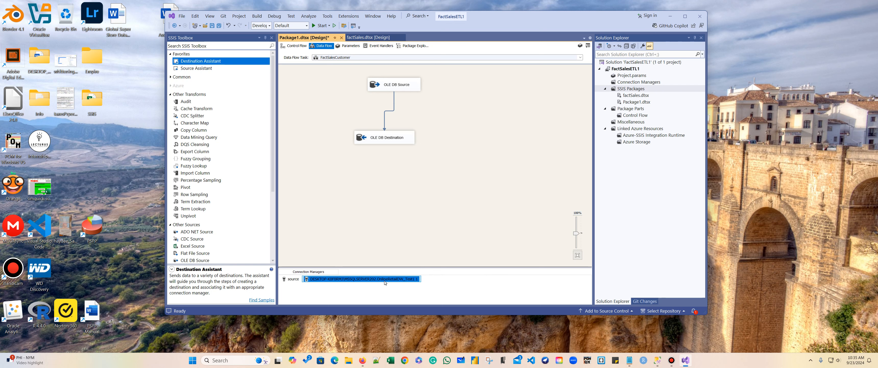
pyautogui.rightClick(363, 279)
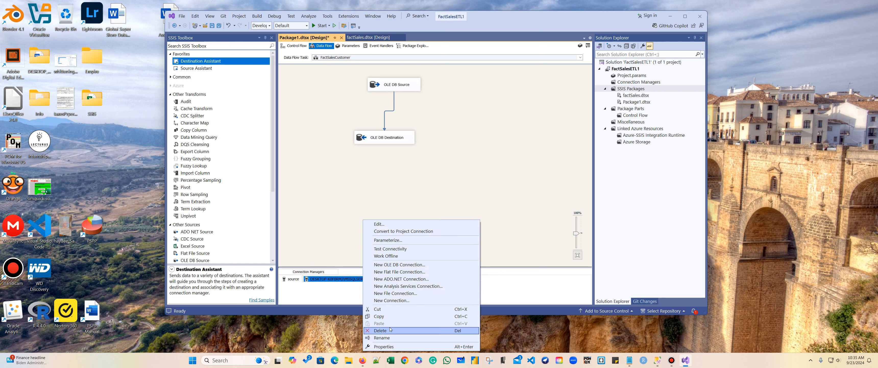
pyautogui.click(381, 338)
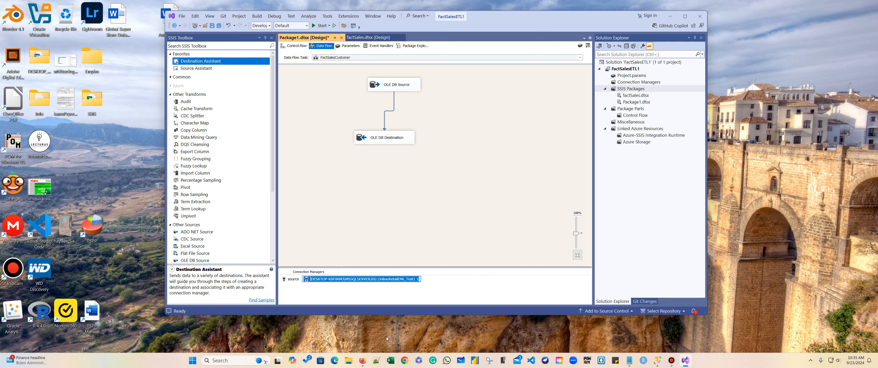
pyautogui.write('destination')
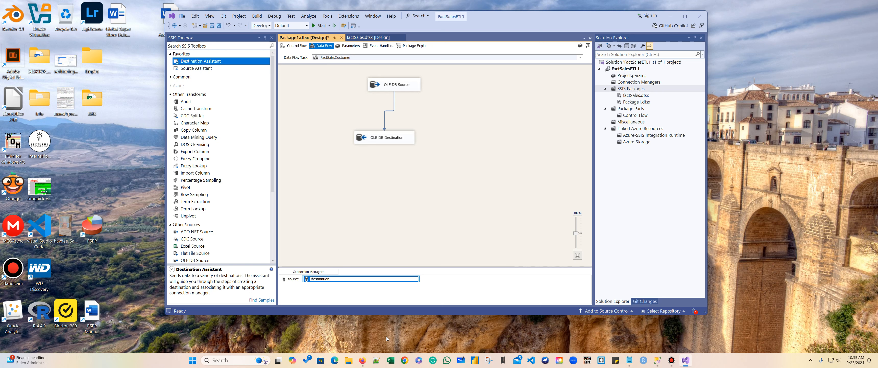
pyautogui.click(454, 286)
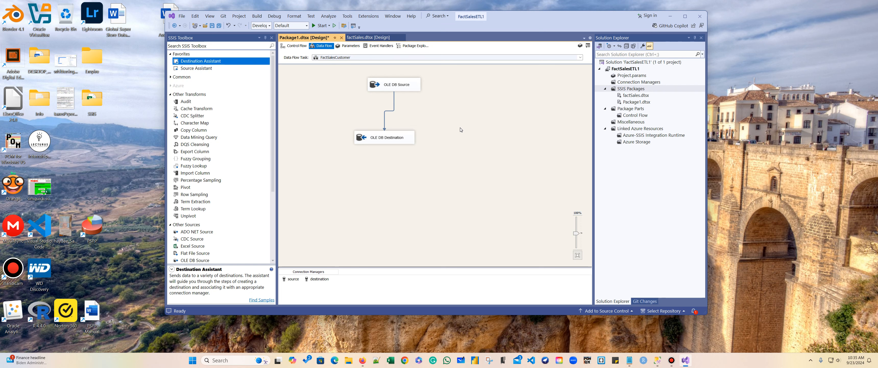
# - Execute the FactSalesCustomer data flow task and stop debugging once the run has completed
pyautogui.rightClick(461, 130)
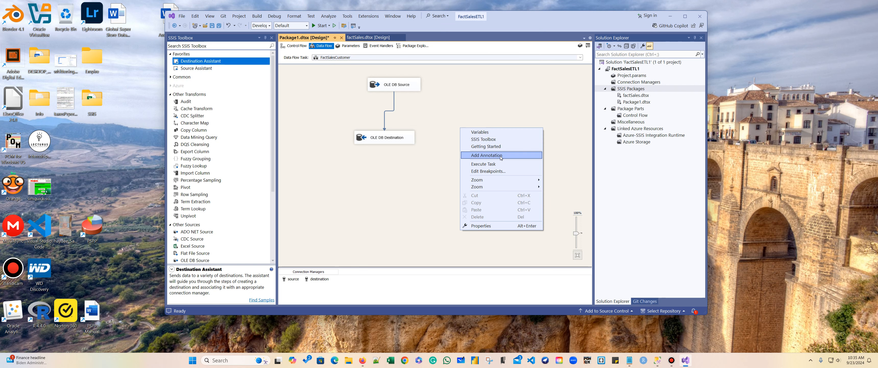
pyautogui.click(501, 164)
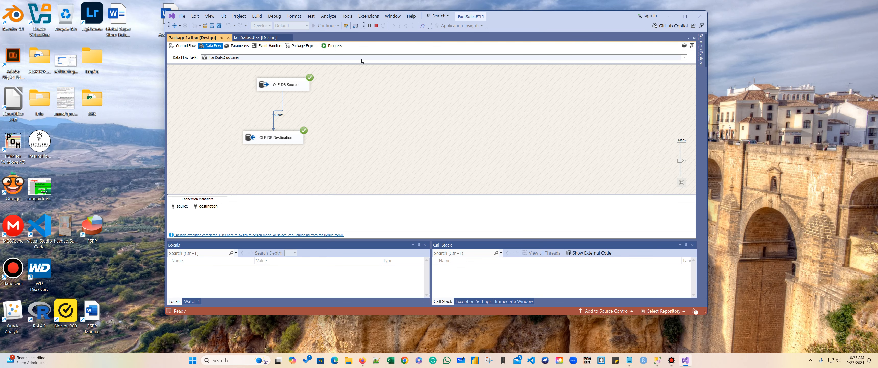
pyautogui.click(376, 26)
# - Switch to SQL Server Management Studio and check the top 1000 rows of dbo.factSalesCustomer in OnlineRetailDW_Test1, closing the query when finished
pyautogui.click(670, 16)
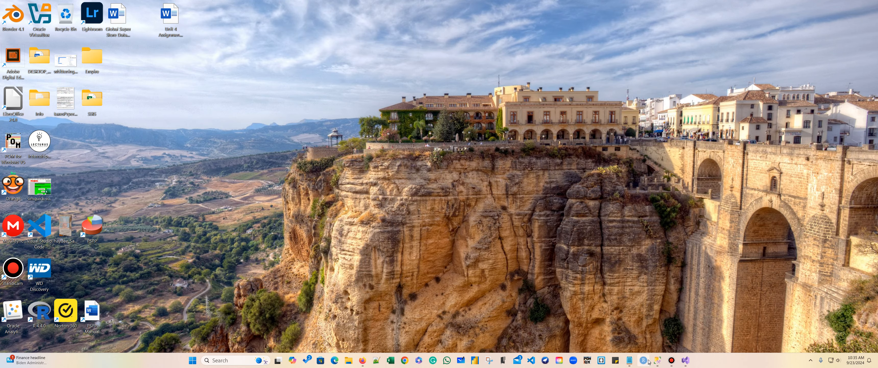
pyautogui.click(657, 359)
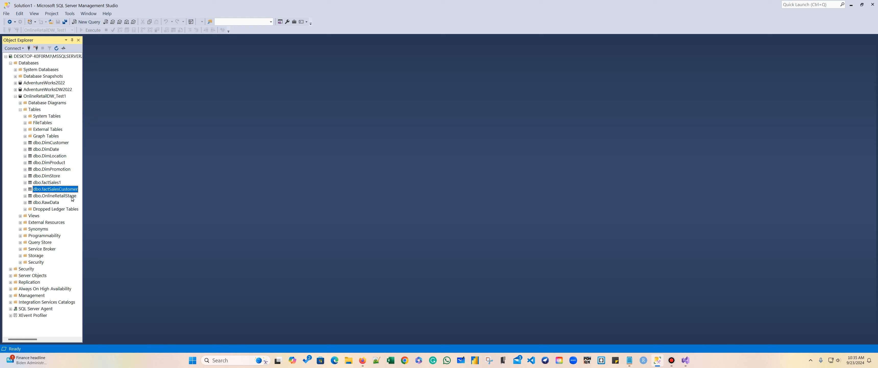
pyautogui.click(15, 95)
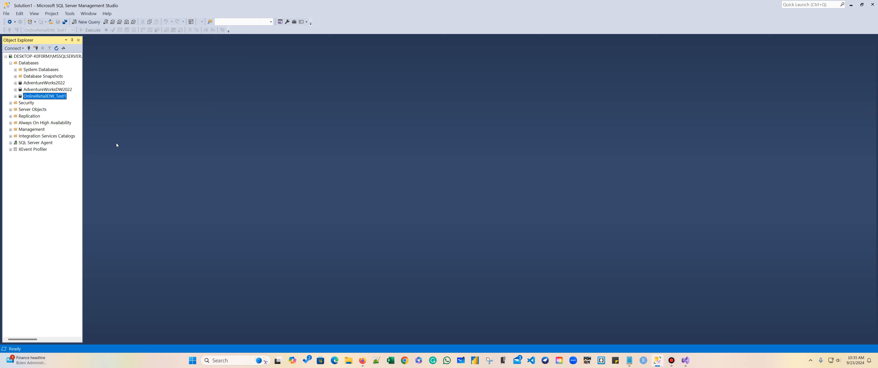
pyautogui.click(15, 96)
pyautogui.click(20, 109)
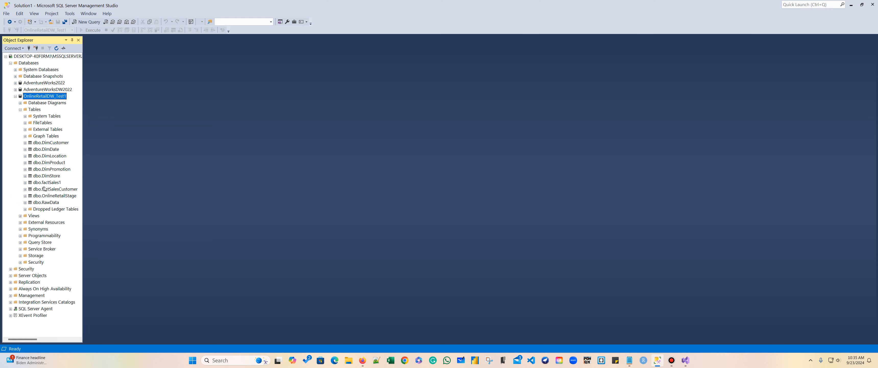
pyautogui.click(59, 189)
pyautogui.rightClick(59, 189)
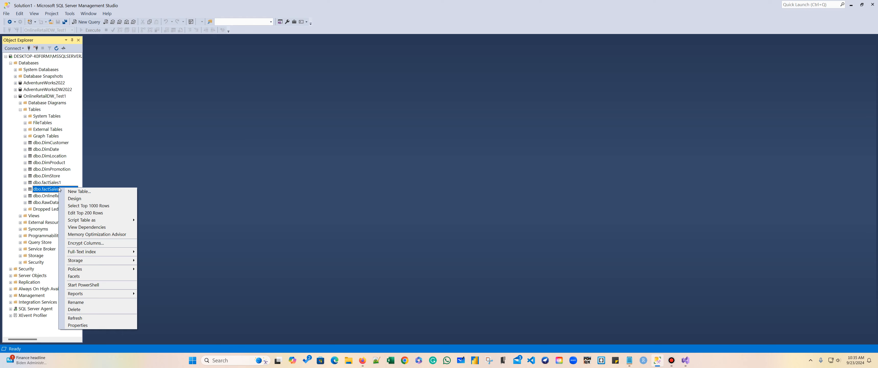
pyautogui.click(100, 206)
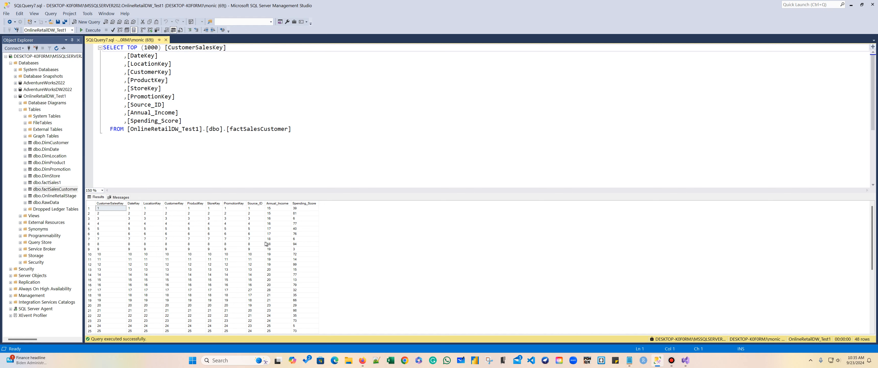
pyautogui.click(166, 39)
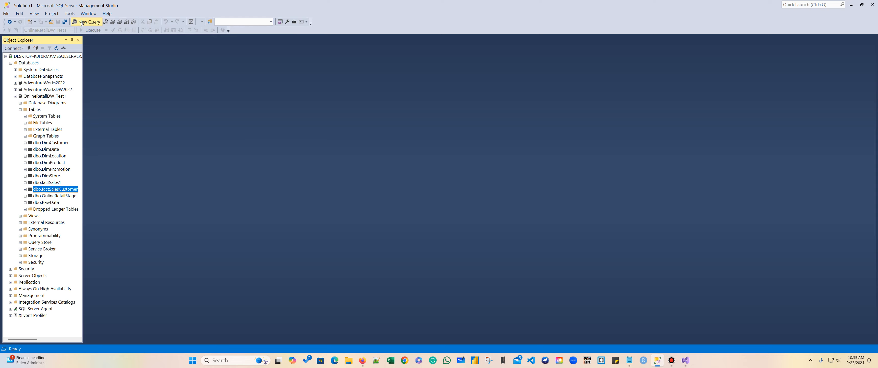
# - Open a blank query window for OnlineRetailDW_Test1
pyautogui.click(89, 21)
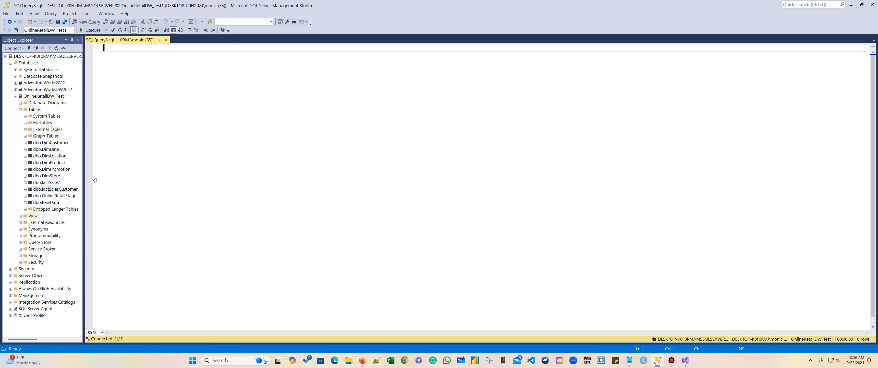
# - Set CustomerKey as the primary key in the design of dbo.DimCustomer and save the table on closing
pyautogui.click(25, 142)
pyautogui.click(49, 143)
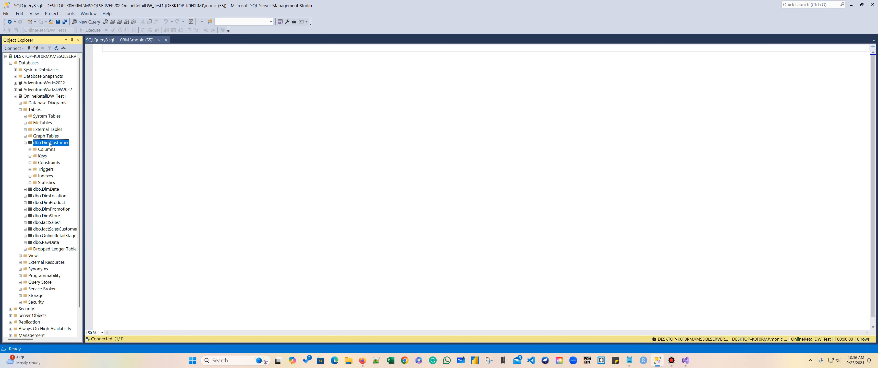
pyautogui.rightClick(50, 143)
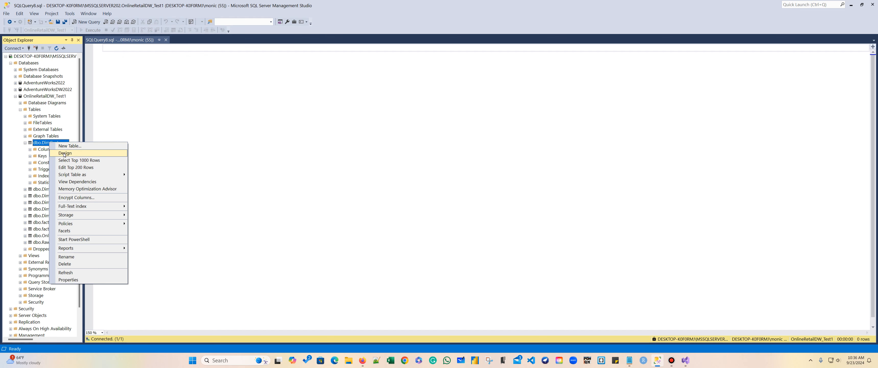
pyautogui.click(118, 162)
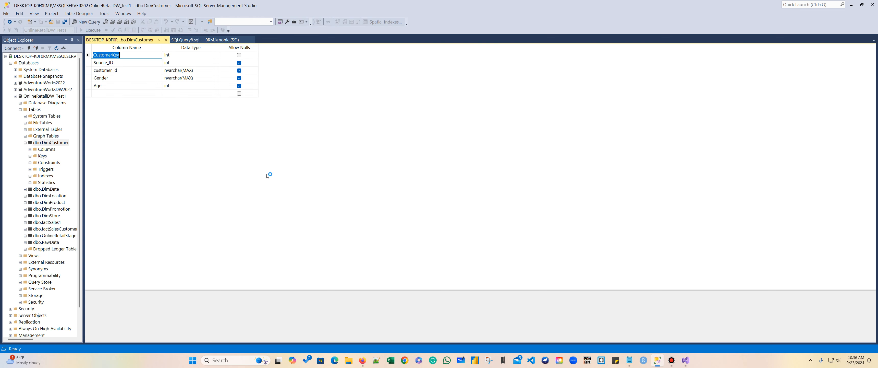
pyautogui.rightClick(87, 55)
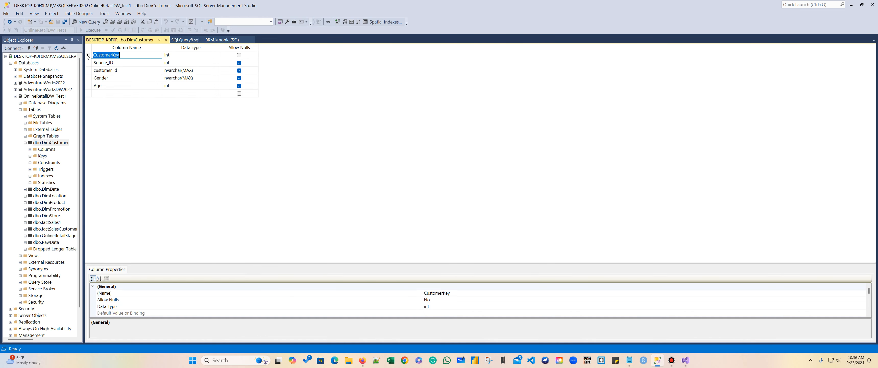
pyautogui.click(102, 61)
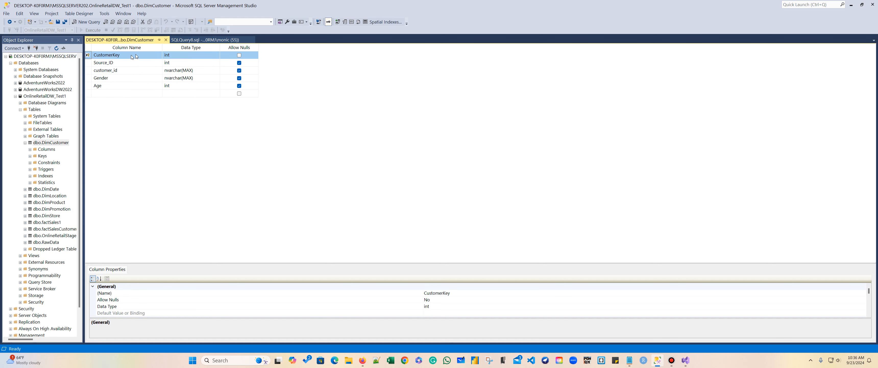
pyautogui.click(168, 40)
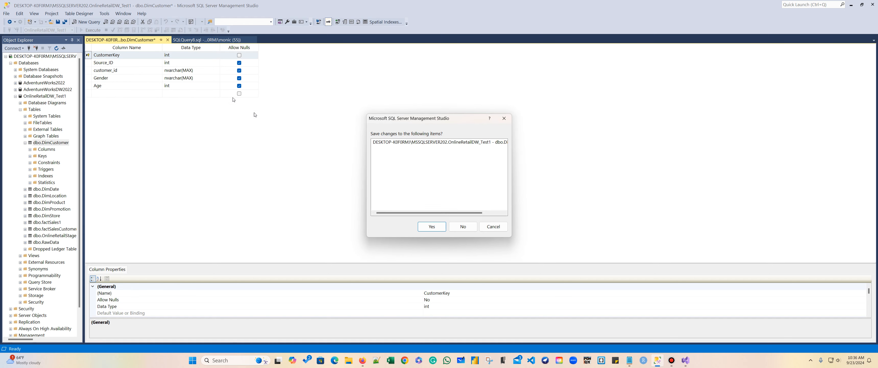
pyautogui.click(436, 226)
# - Set DateKey as the primary key of dbo.DimDate, save the table, and close the empty query window
pyautogui.rightClick(52, 189)
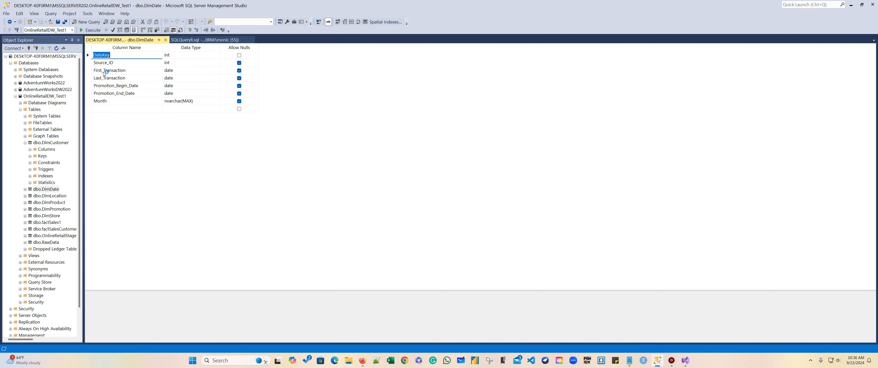
pyautogui.rightClick(88, 55)
pyautogui.click(102, 60)
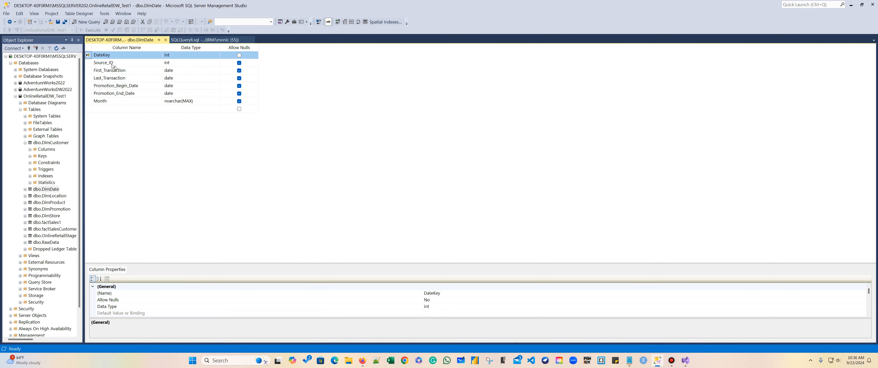
pyautogui.click(166, 40)
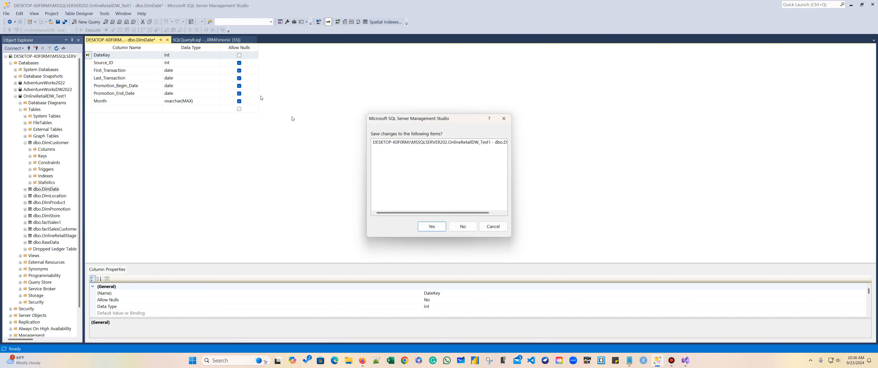
pyautogui.click(432, 229)
pyautogui.click(166, 39)
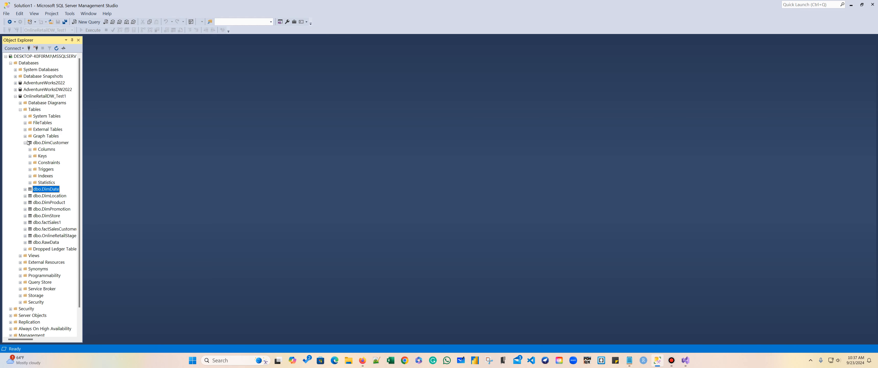
pyautogui.click(25, 143)
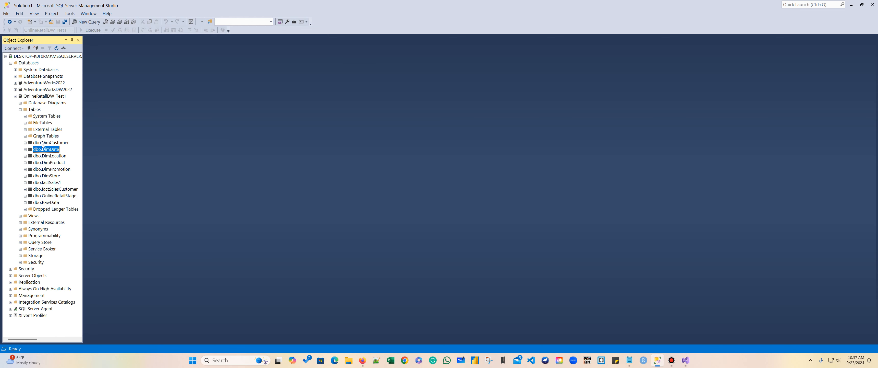
# - Set ProductKey as the primary key in the design of dbo.DimProduct and save the table on closing
pyautogui.rightClick(53, 163)
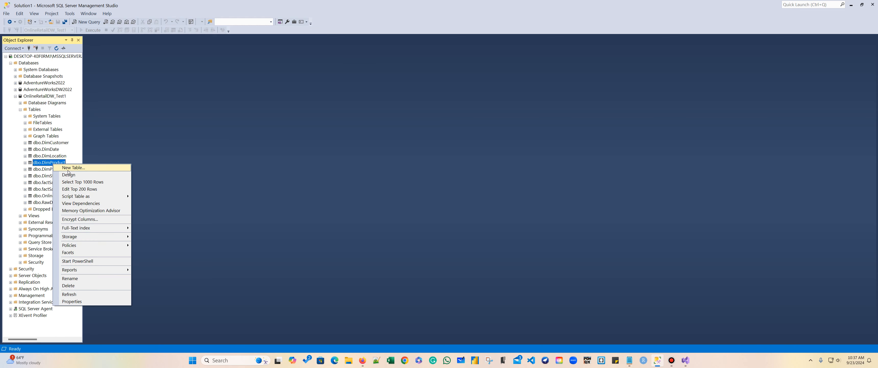
pyautogui.click(71, 175)
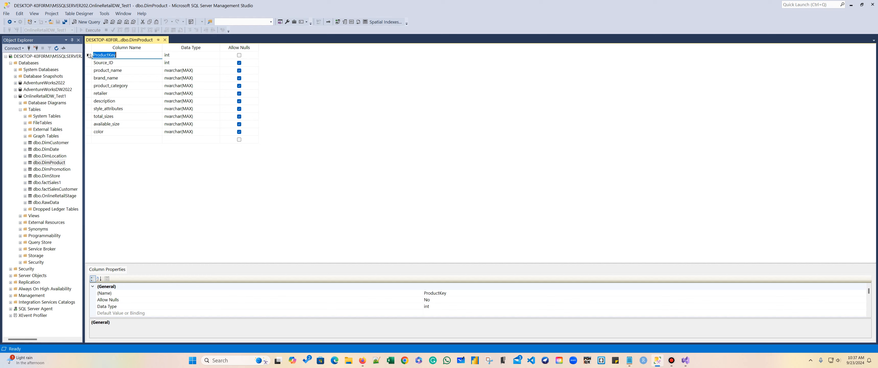
pyautogui.rightClick(88, 56)
pyautogui.click(100, 60)
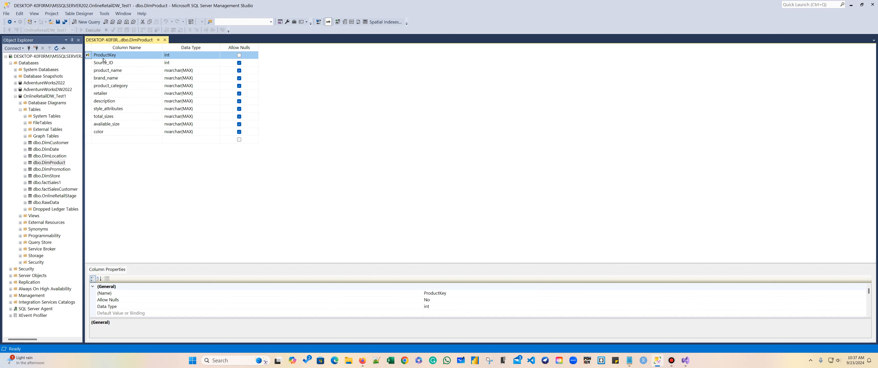
pyautogui.click(167, 39)
pyautogui.click(431, 224)
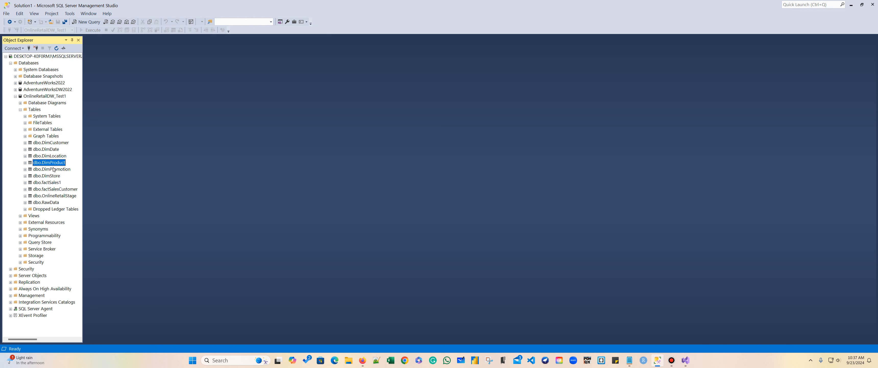
# - Set PromotionKey as the primary key in the design of dbo.DimPromotion and save the table on closing
pyautogui.rightClick(53, 169)
pyautogui.click(68, 179)
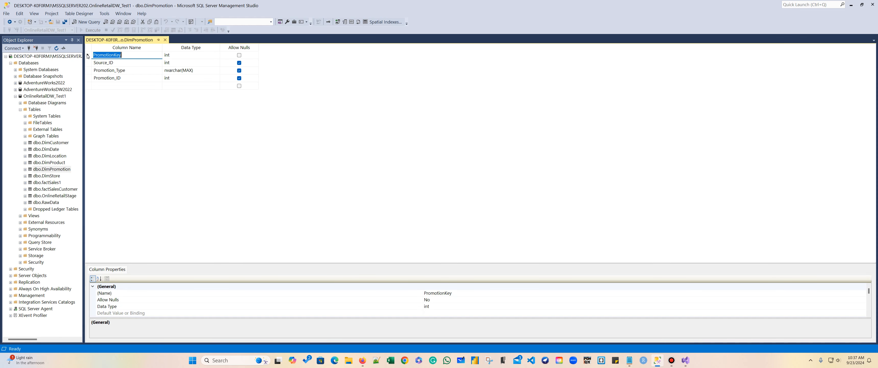
pyautogui.rightClick(88, 55)
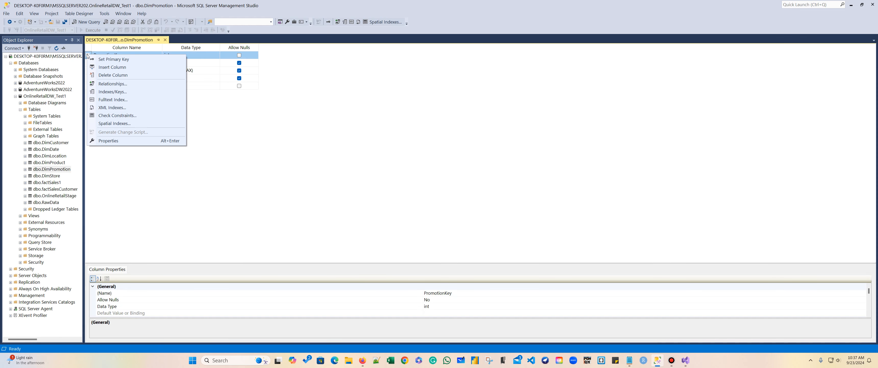
pyautogui.click(124, 61)
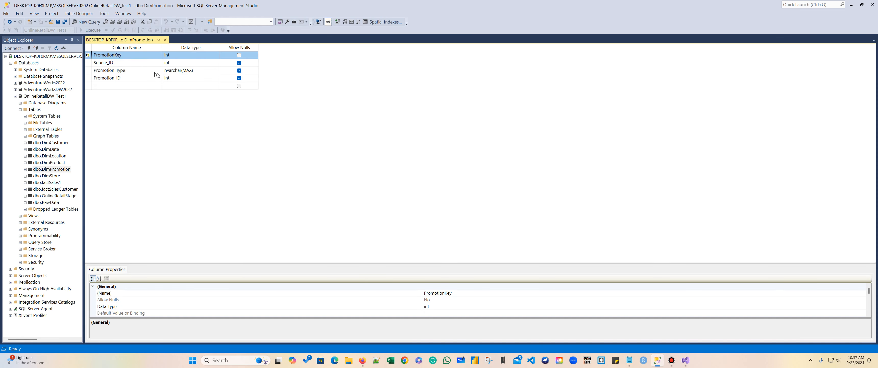
pyautogui.click(166, 39)
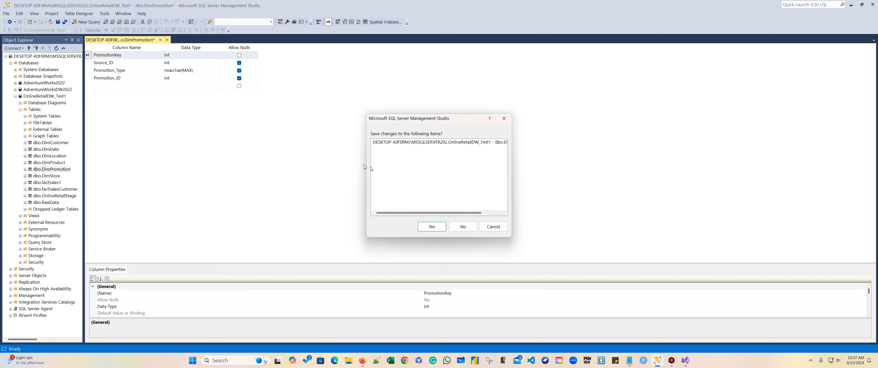
pyautogui.click(432, 227)
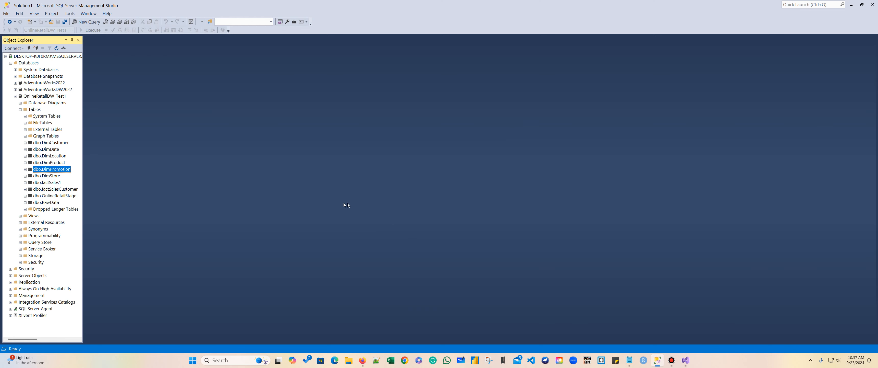
# - Set StoreKey as the primary key in the design of dbo.DimStore and save the table on closing
pyautogui.rightClick(45, 178)
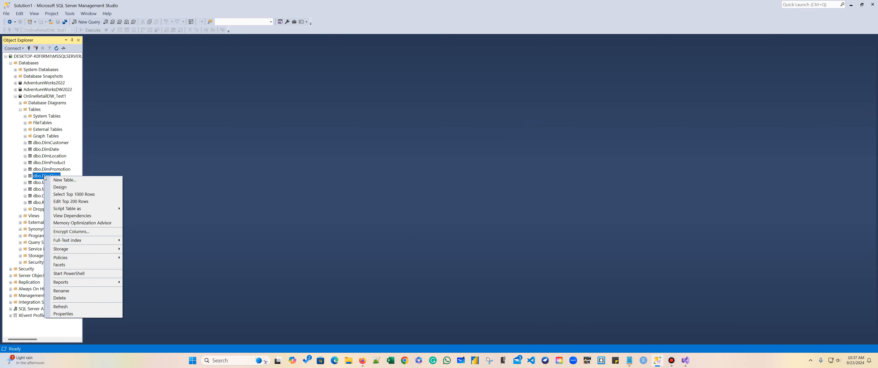
pyautogui.click(56, 187)
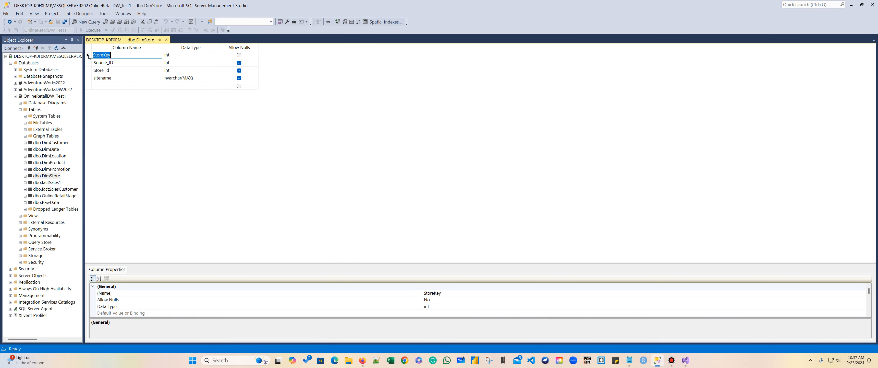
pyautogui.rightClick(89, 56)
pyautogui.click(99, 60)
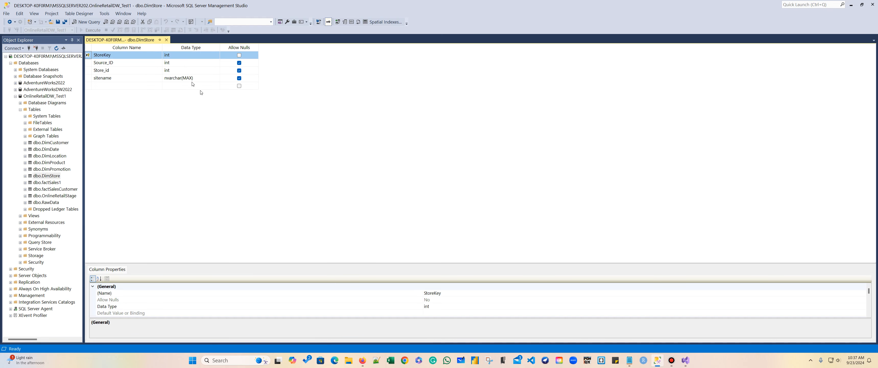
pyautogui.click(166, 40)
pyautogui.click(431, 223)
# - Set SalesKey as the primary key in the design of dbo.factSales1 and save the table on closing
pyautogui.rightClick(54, 182)
pyautogui.click(79, 192)
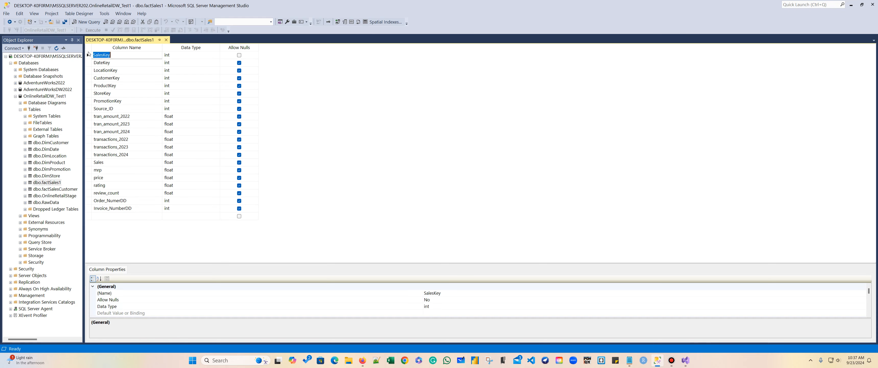
pyautogui.rightClick(87, 56)
pyautogui.click(106, 61)
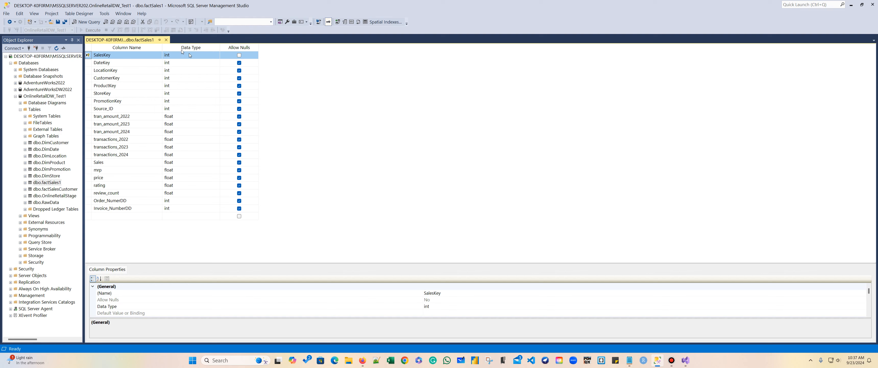
pyautogui.click(166, 40)
pyautogui.click(427, 231)
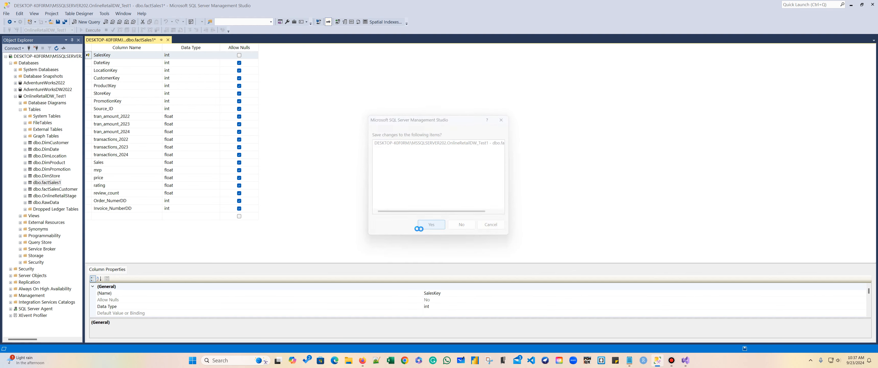
# - Set CustomerSalesKey as the primary key in the design of dbo.factSalesCustomer and save the table on closing
pyautogui.rightClick(62, 190)
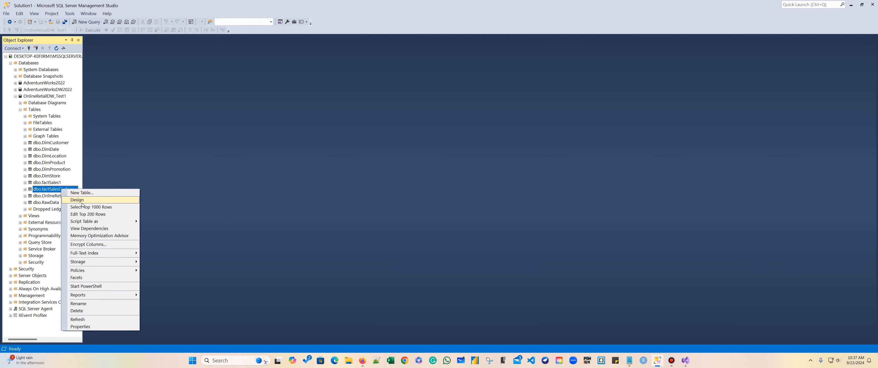
pyautogui.click(83, 200)
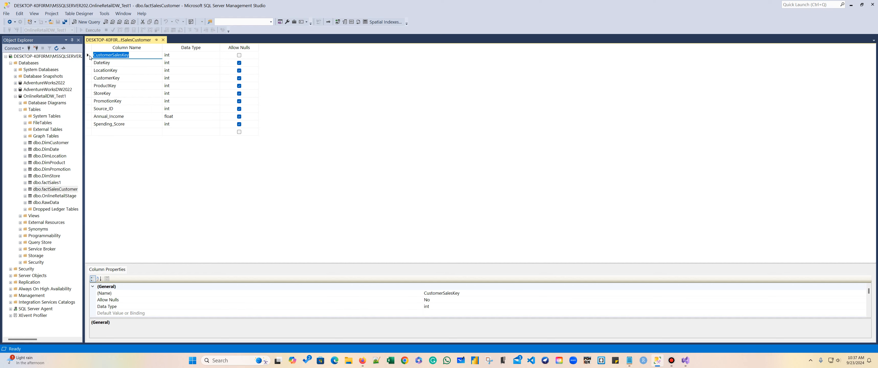
pyautogui.rightClick(89, 55)
pyautogui.click(104, 61)
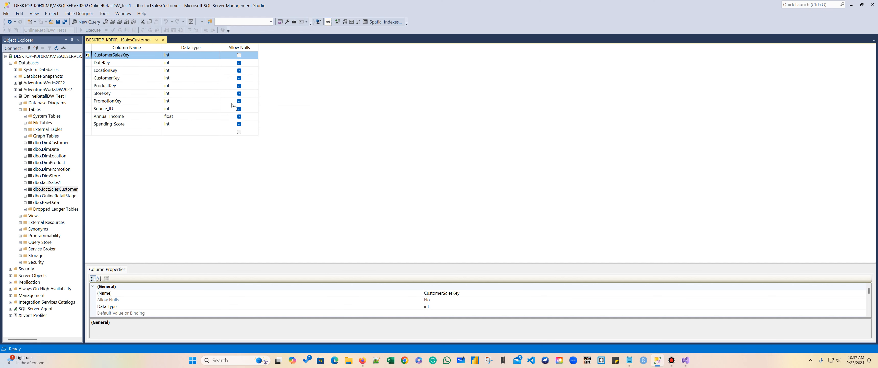
pyautogui.click(165, 39)
pyautogui.click(442, 228)
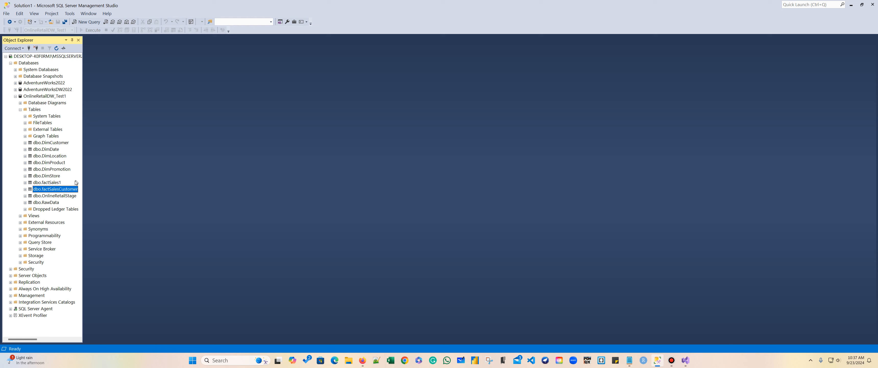
# - Query the top 1000 rows of dbo.factSales1 to review its key columns, and close the query window
pyautogui.click(42, 183)
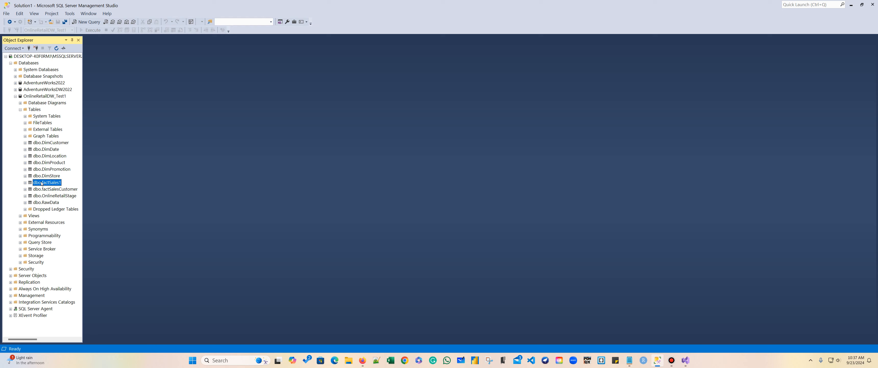
pyautogui.rightClick(35, 183)
pyautogui.click(63, 199)
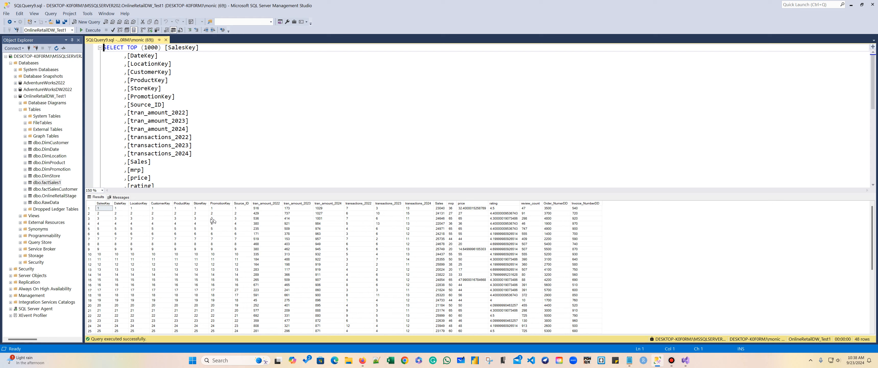
pyautogui.click(166, 40)
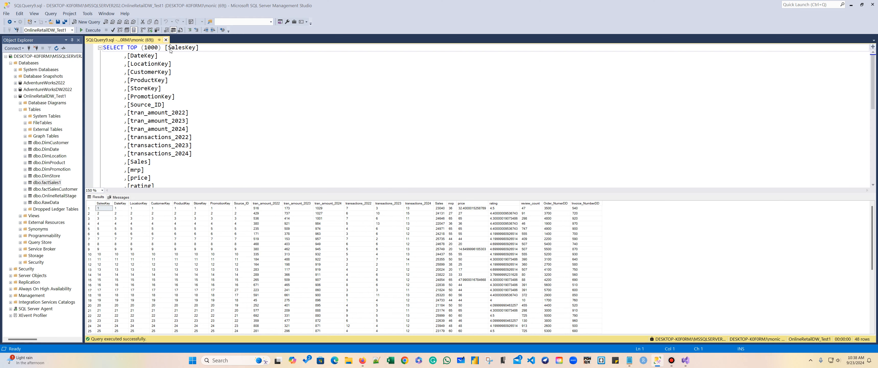
# - Open a new query on OnlineRetailDW_Test1 and write its first line as ALTER TABLE factSales1
pyautogui.click(88, 21)
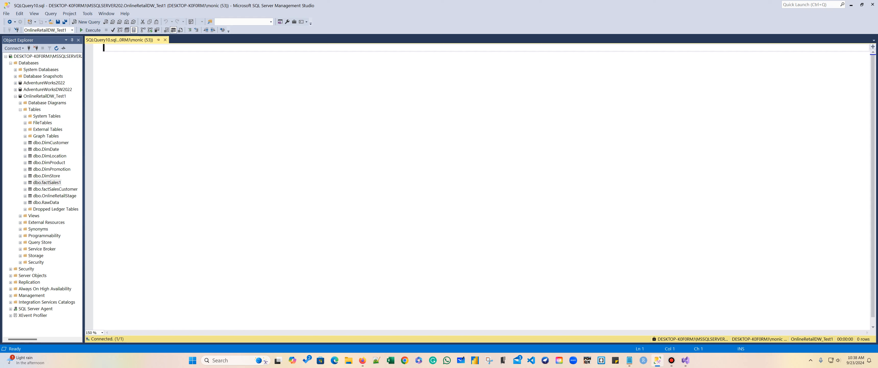
pyautogui.write('A')
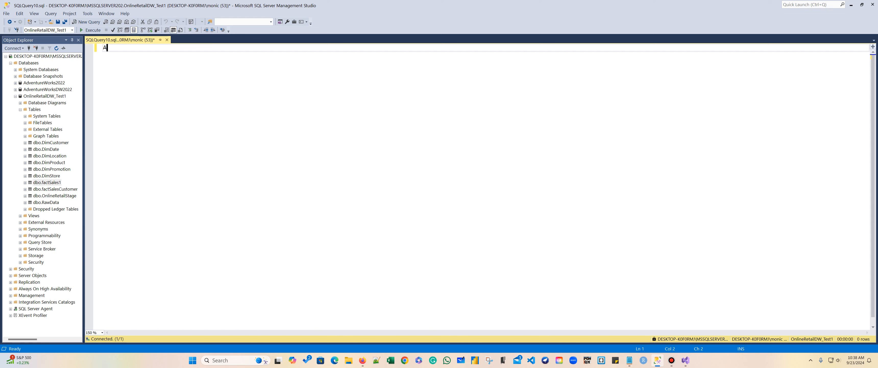
pyautogui.write('LTER TABLE')
pyautogui.write('factSales1')
pyautogui.press('Return')
# - Write an ADD CONSTRAINT clause on the second line of the ALTER TABLE statement, correcting the misspelled keyword
pyautogui.write('A')
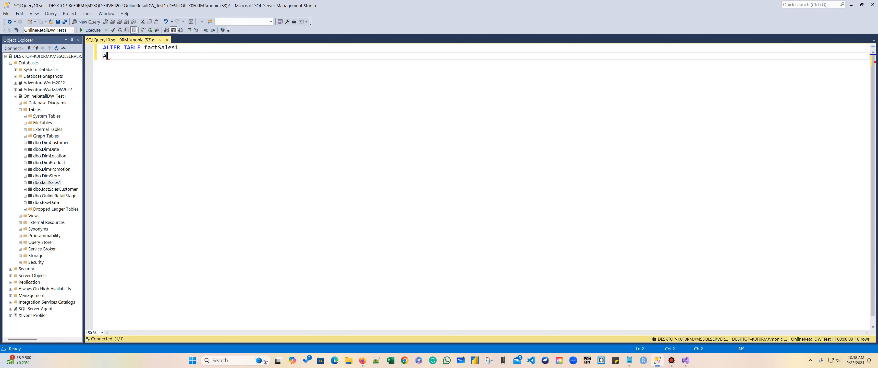
pyautogui.write('DD CINSTRAI')
pyautogui.press('BackSpace')
pyautogui.write('NT')
pyautogui.press('BackSpace')
pyautogui.press('BackSpace')
pyautogui.press('BackSpace')
pyautogui.press('BackSpace')
pyautogui.press('BackSpace')
pyautogui.press('BackSpace')
pyautogui.press('BackSpace')
pyautogui.press('BackSpace')
pyautogui.press('BackSpace')
pyautogui.press('BackSpace')
pyautogui.write('IONST')
pyautogui.press('BackSpace')
pyautogui.press('BackSpace')
pyautogui.press('BackSpace')
pyautogui.write('O')
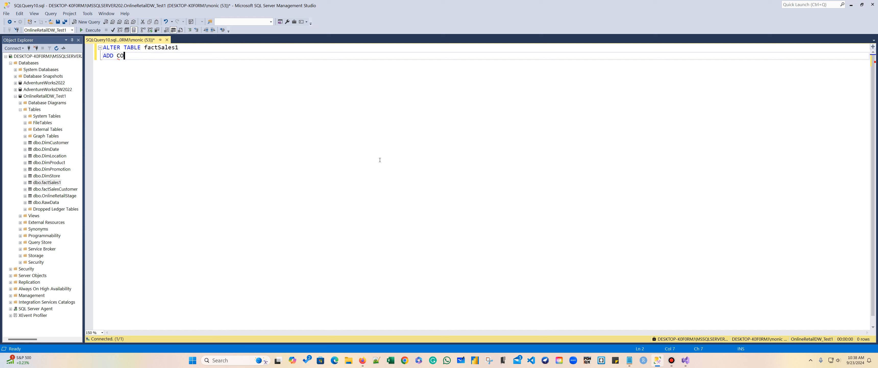